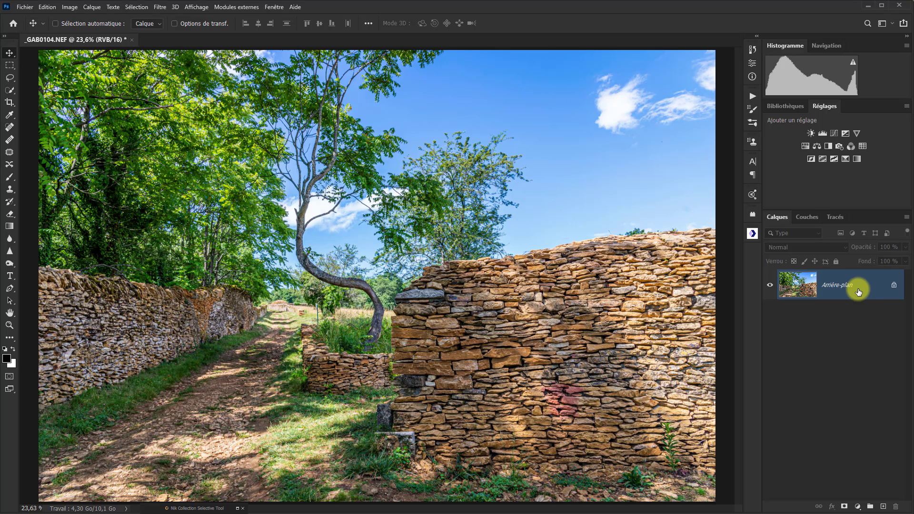
# - Duplicate the background layer and apply a Gaussian Blur with a radius of 26.3 pixels to the copy
pyautogui.hotkey('ctrl', 'j')
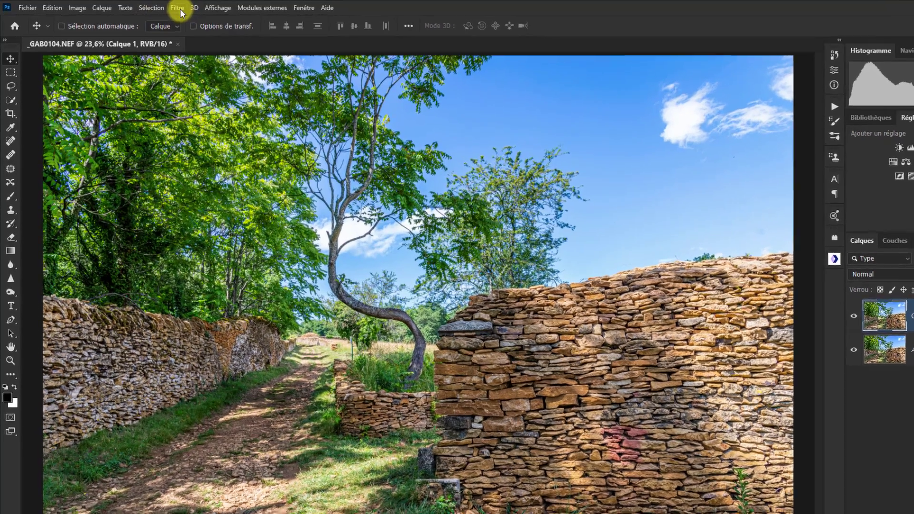
pyautogui.click(164, 8)
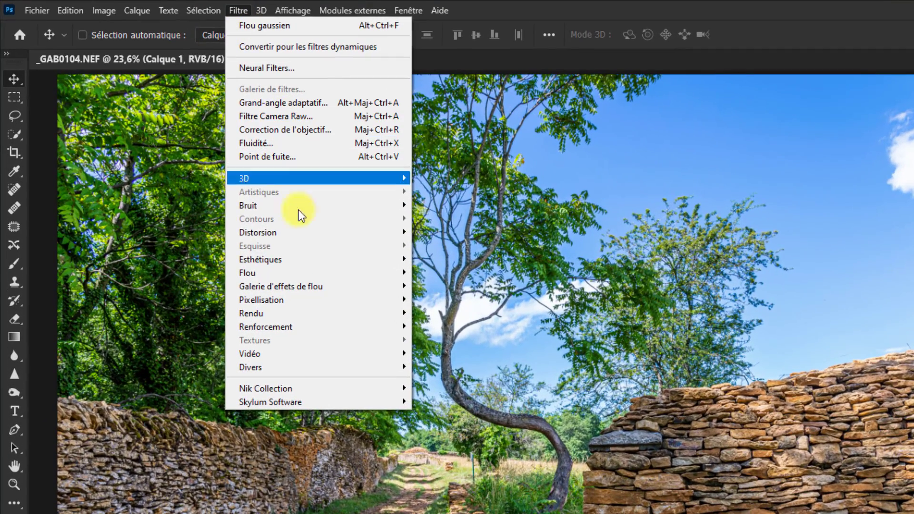
pyautogui.moveTo(301, 274)
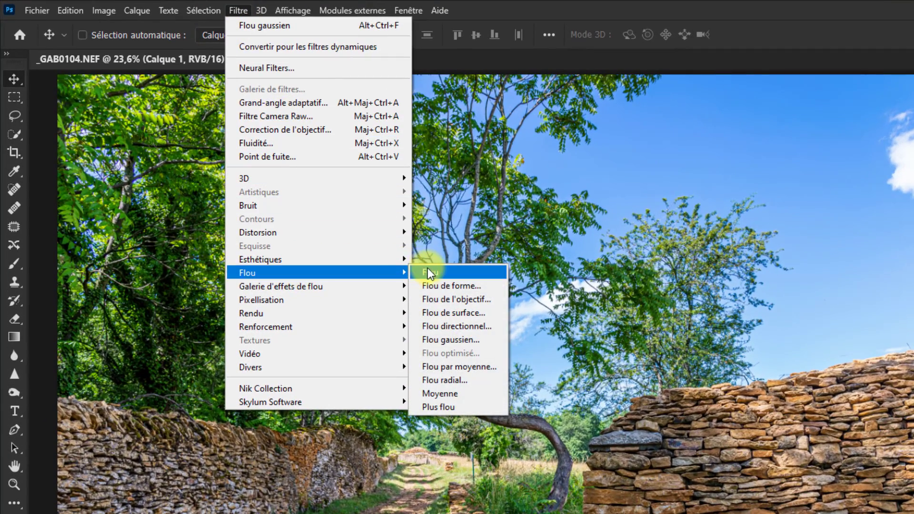
pyautogui.click(462, 339)
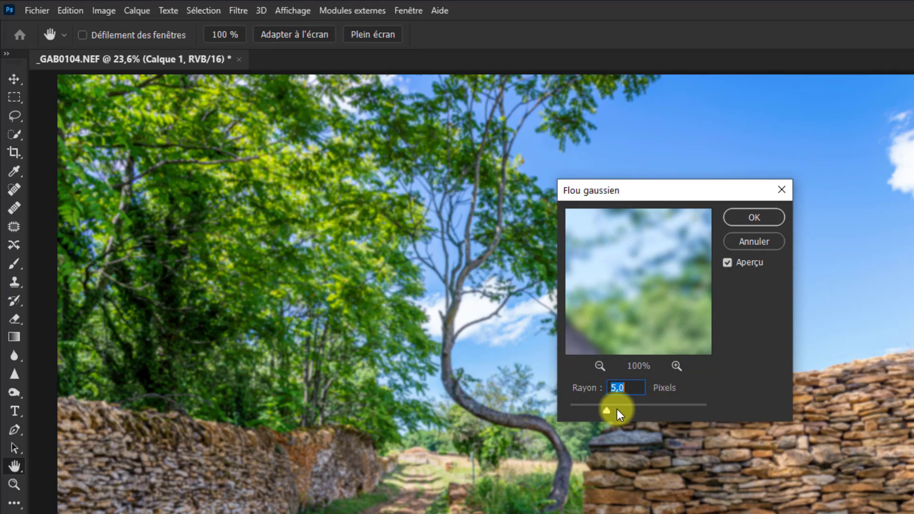
pyautogui.moveTo(630, 411); pyautogui.dragTo(634, 412)
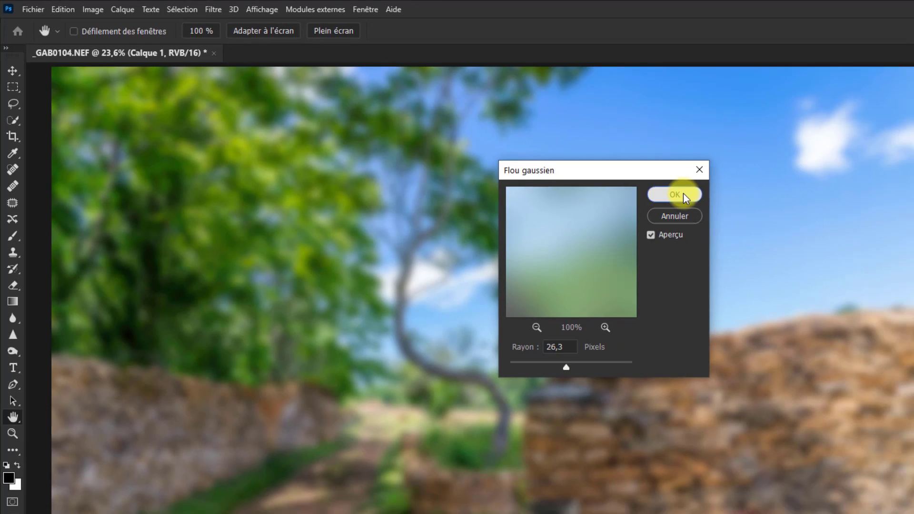
pyautogui.click(761, 217)
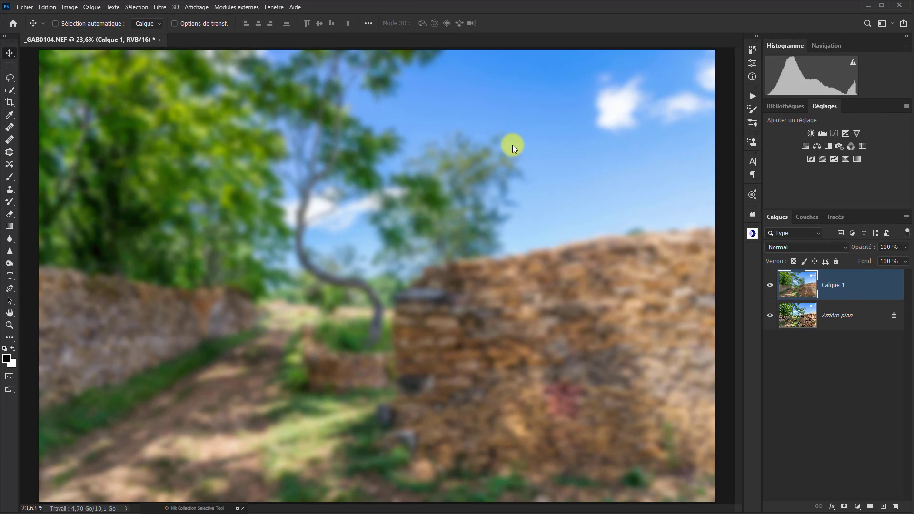
# - Delete the blurred layer Calque 1 and confirm its removal
pyautogui.rightClick(853, 286)
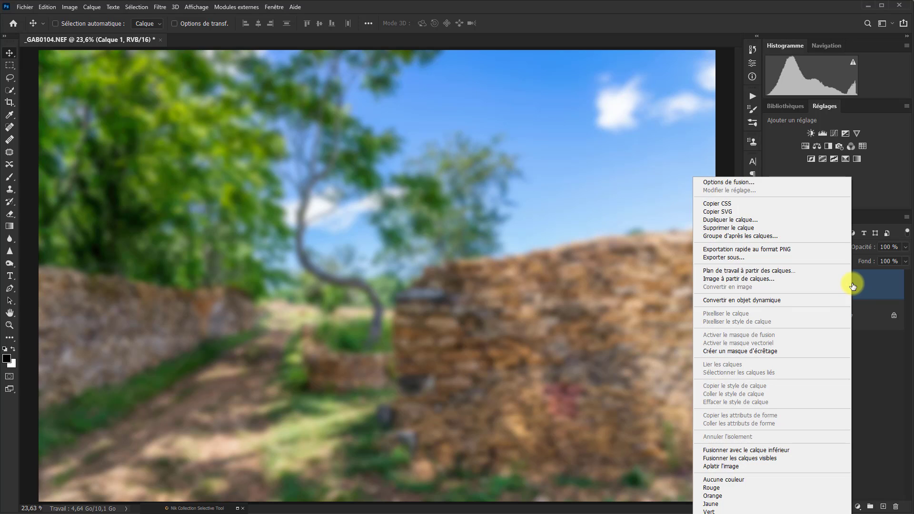
pyautogui.click(744, 230)
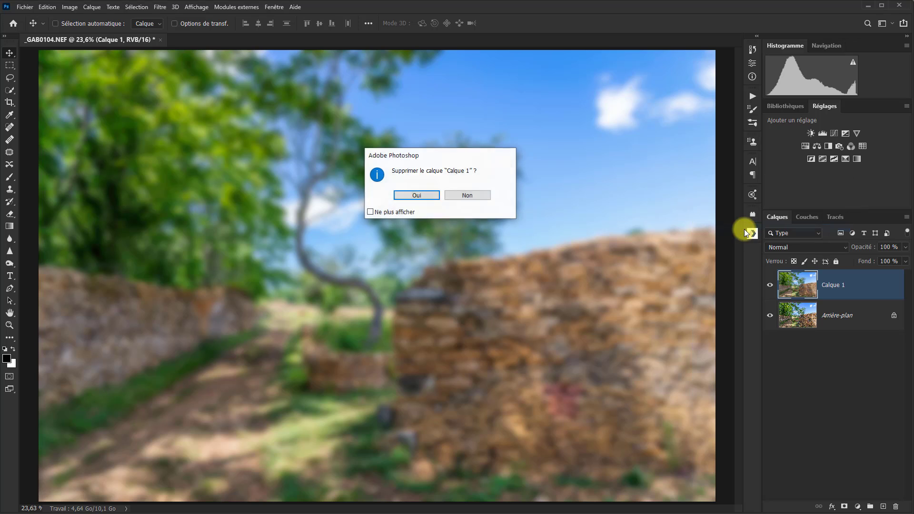
pyautogui.click(422, 195)
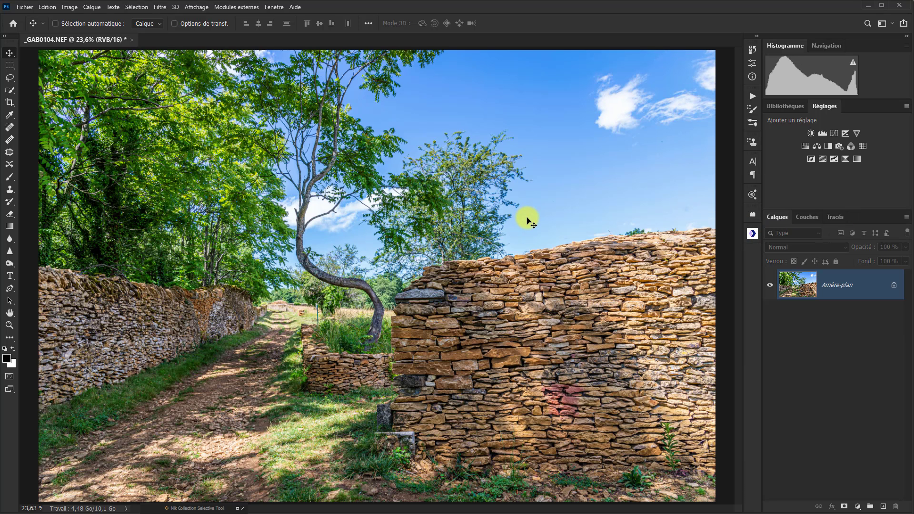
# - Duplicate the background layer again and apply a Gaussian Blur with a radius of 4.7 pixels to the copy
pyautogui.hotkey('ctrl', 'j')
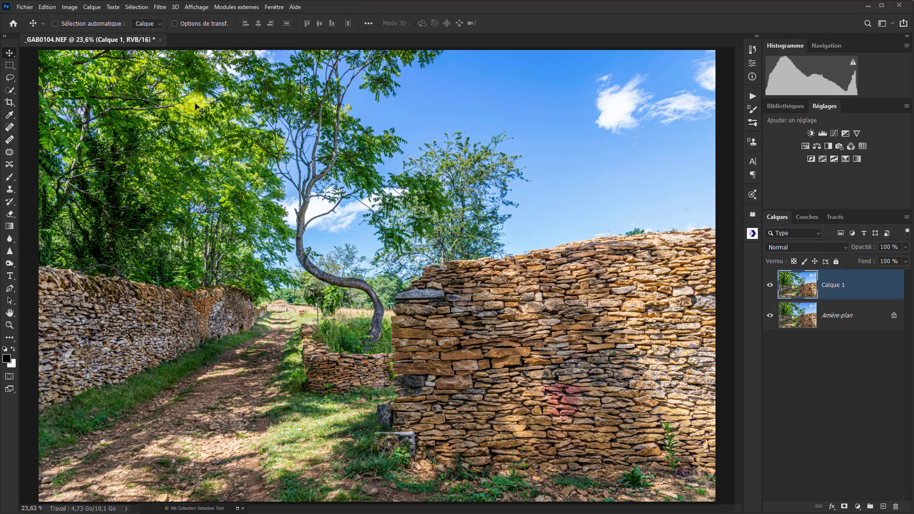
pyautogui.click(160, 8)
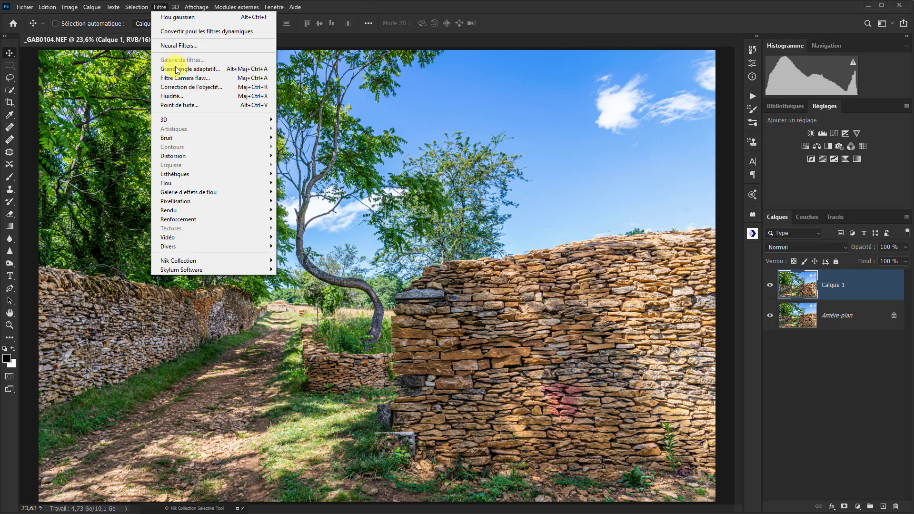
pyautogui.moveTo(192, 185)
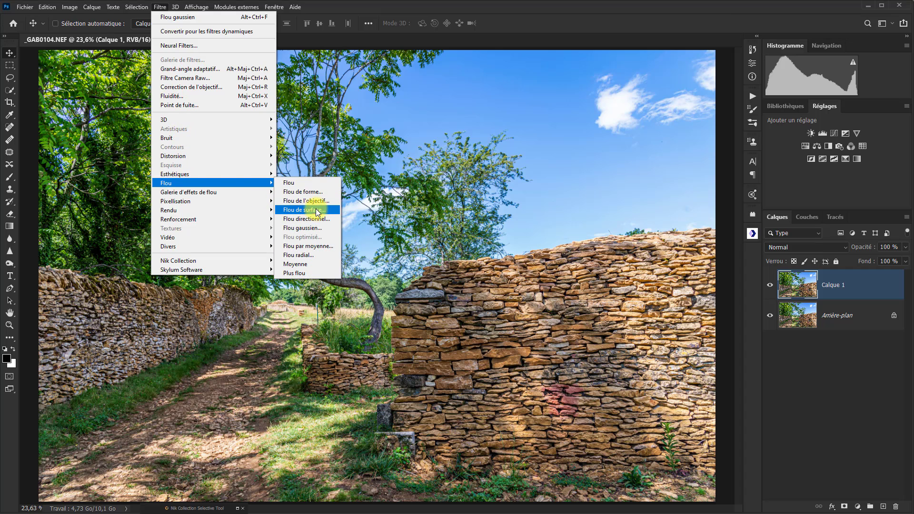
pyautogui.click(318, 227)
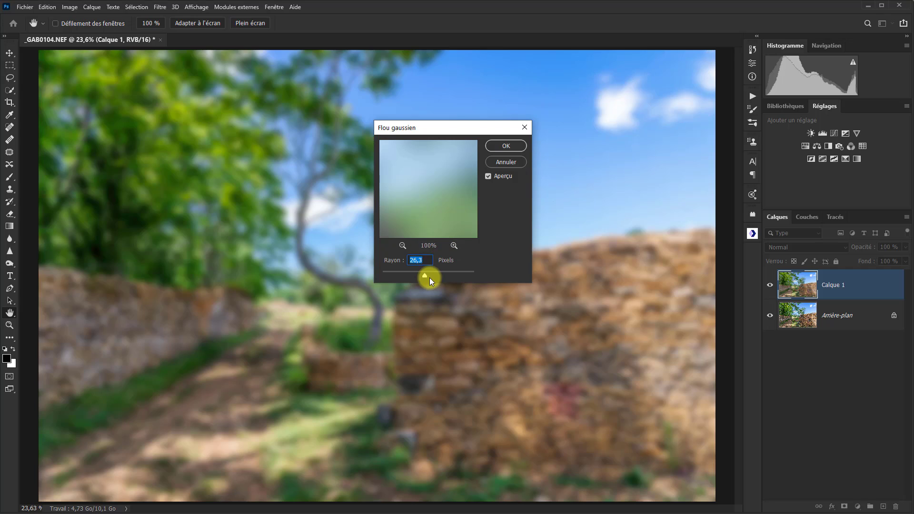
pyautogui.moveTo(425, 276); pyautogui.dragTo(405, 276)
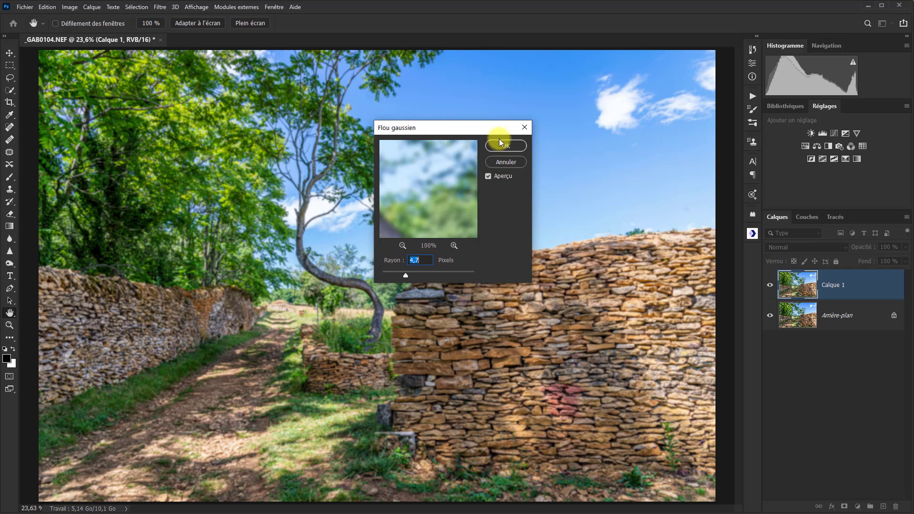
pyautogui.click(495, 146)
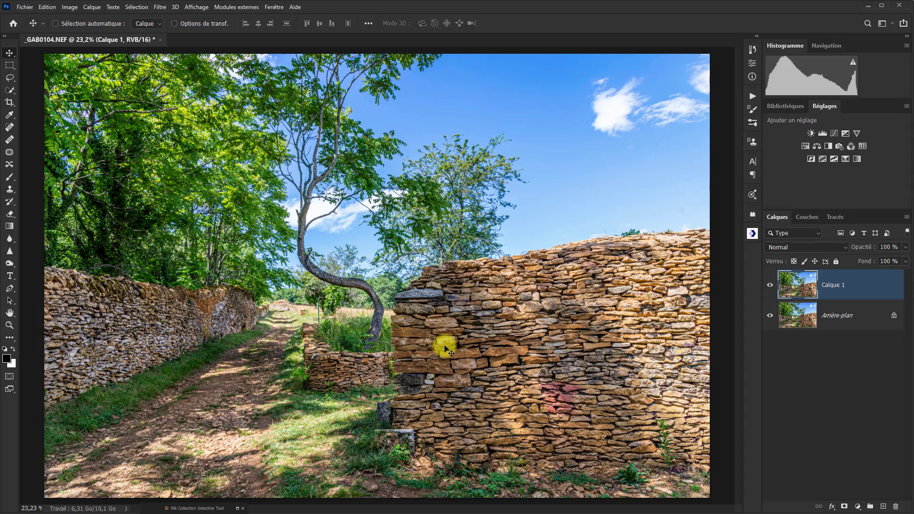
# - Examine the stone wall down to pixel level and return to the full image
pyautogui.scroll(8, 446, 351)
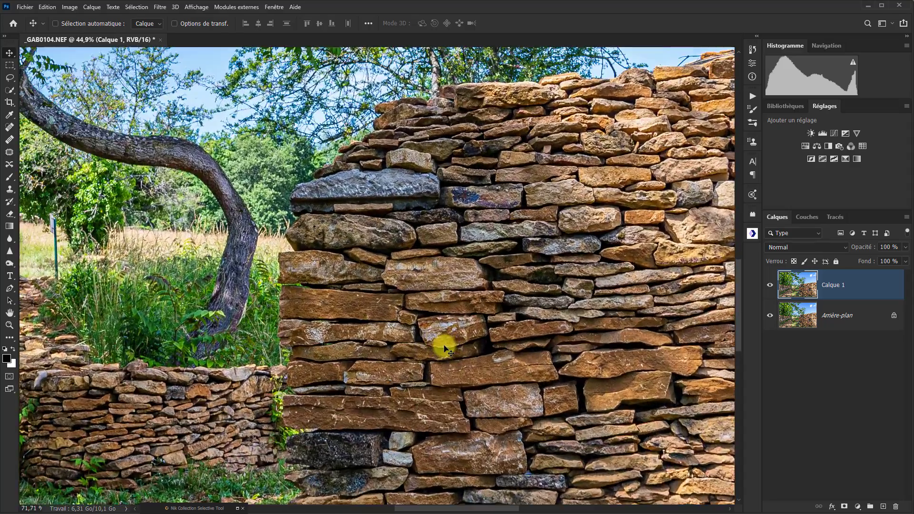
pyautogui.scroll(5, 445, 350)
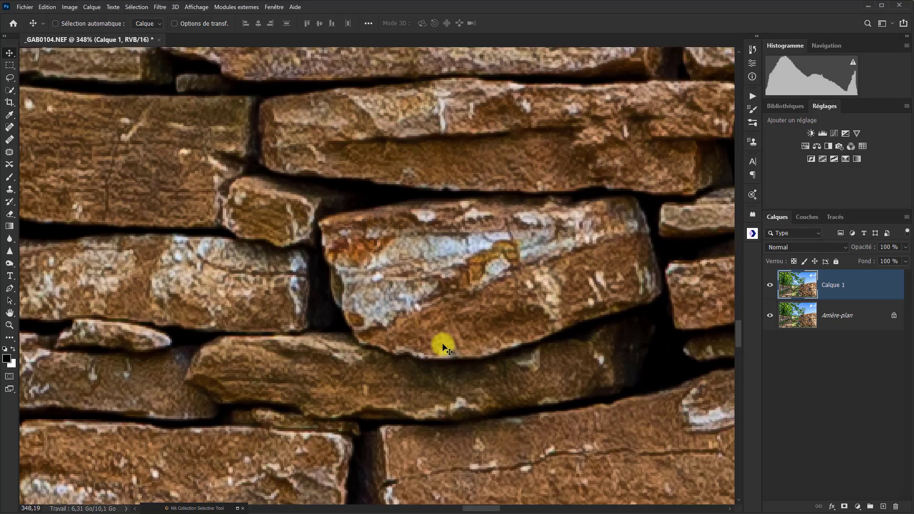
pyautogui.scroll(3, 444, 348)
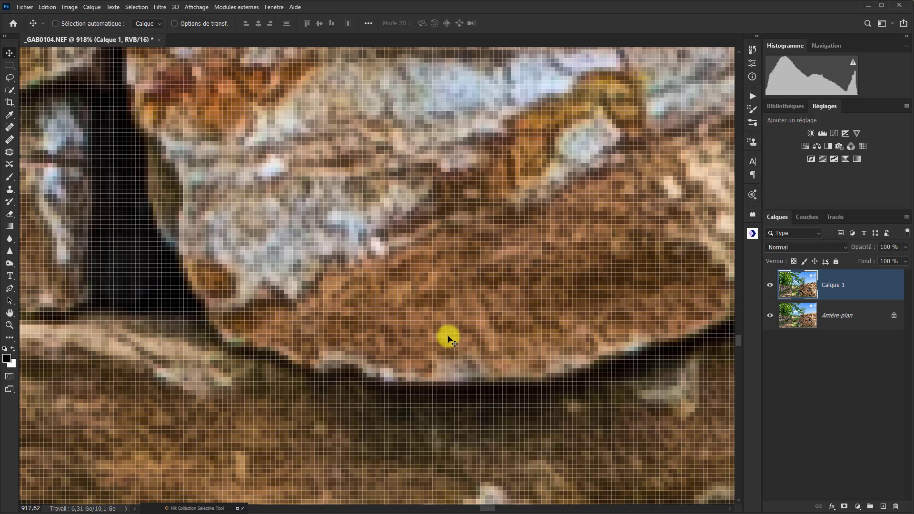
pyautogui.press('ctrl')
pyautogui.hotkey('ctrl', '0')
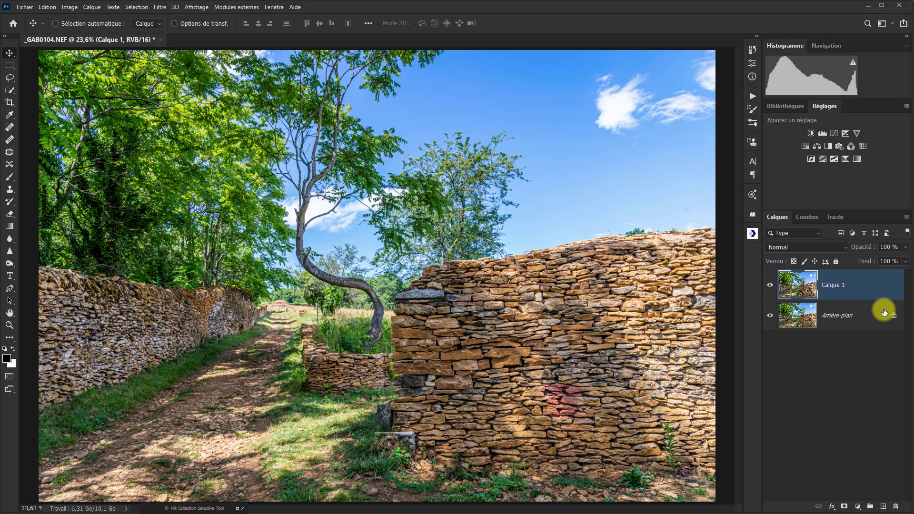
# - Convert Calque 1 to a smart object and apply a Gaussian Blur with a radius of 118.7 pixels as a smart filter
pyautogui.rightClick(868, 290)
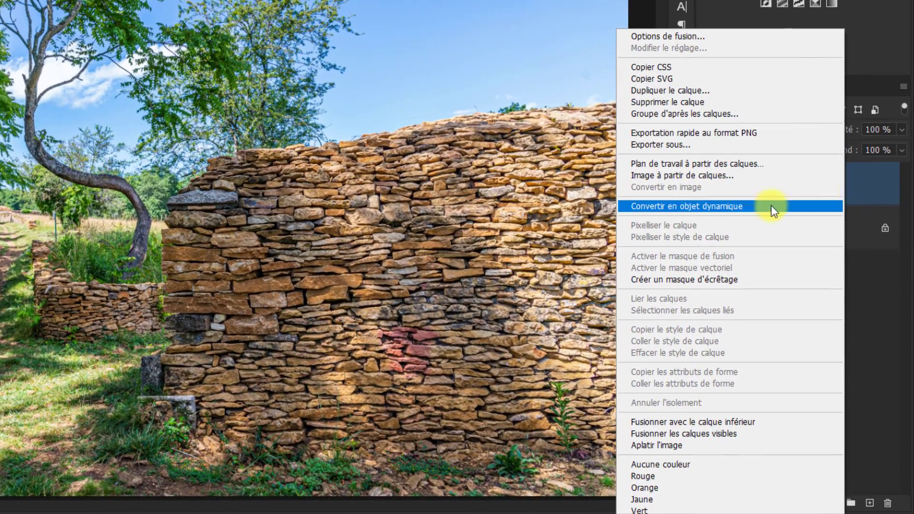
pyautogui.click(714, 206)
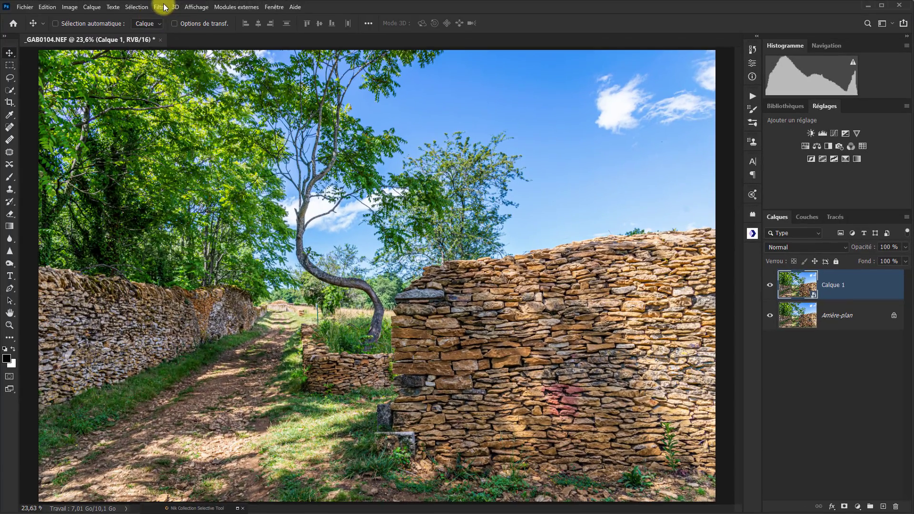
pyautogui.click(163, 7)
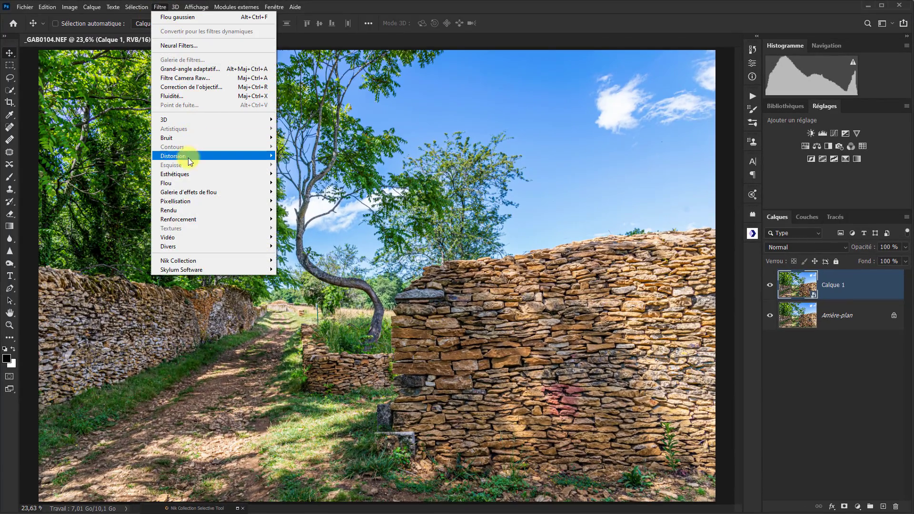
pyautogui.moveTo(182, 186)
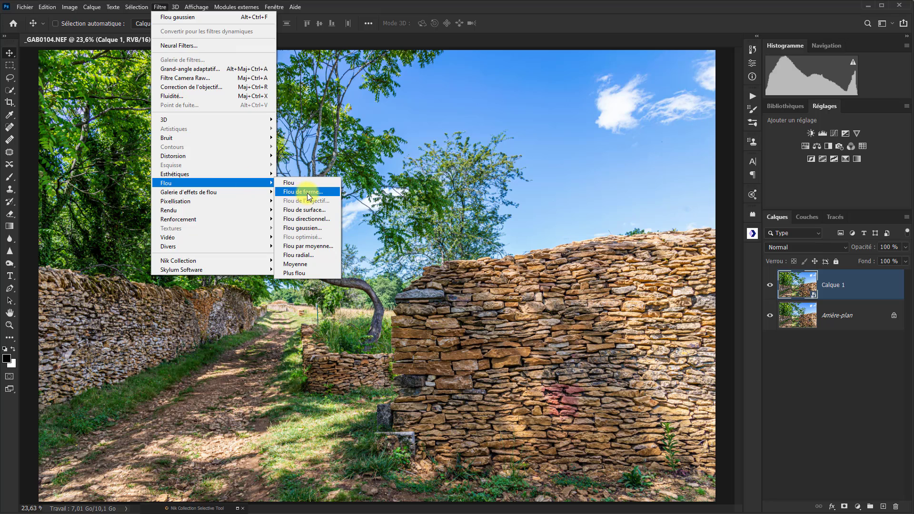
pyautogui.click(313, 230)
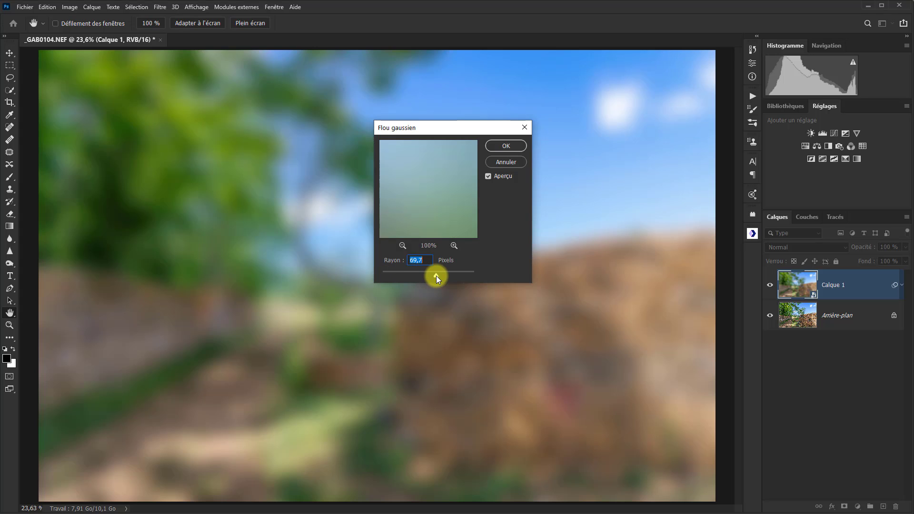
pyautogui.moveTo(437, 275); pyautogui.dragTo(445, 276)
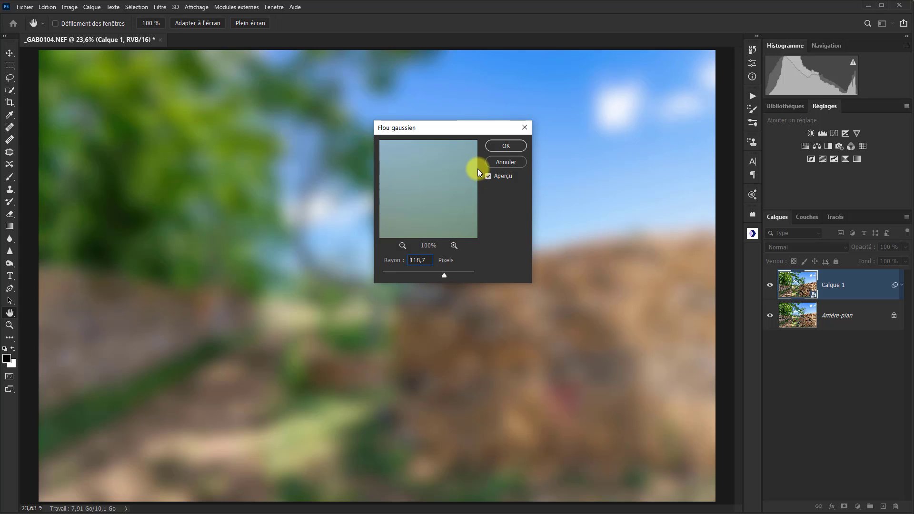
pyautogui.click(519, 146)
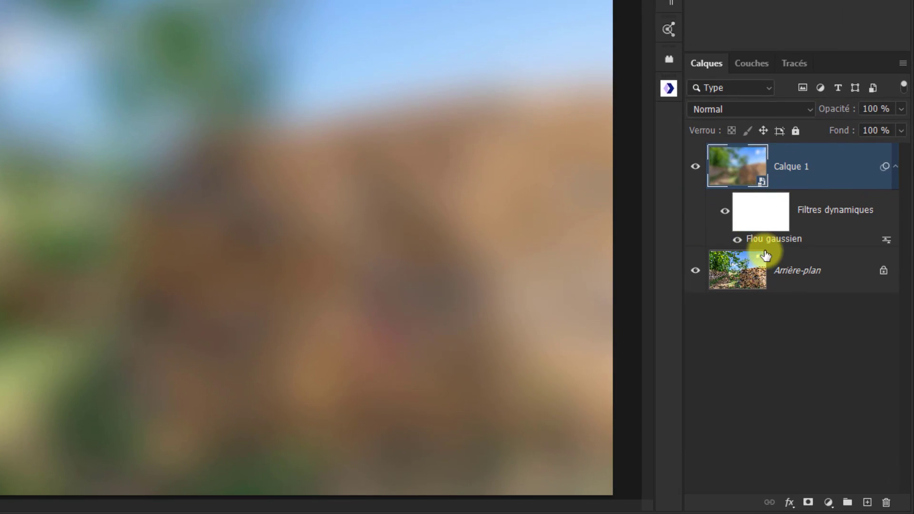
# - Compare the image with and without blur by hiding and showing the Gaussian Blur filter and the whole smart filter group
pyautogui.click(737, 241)
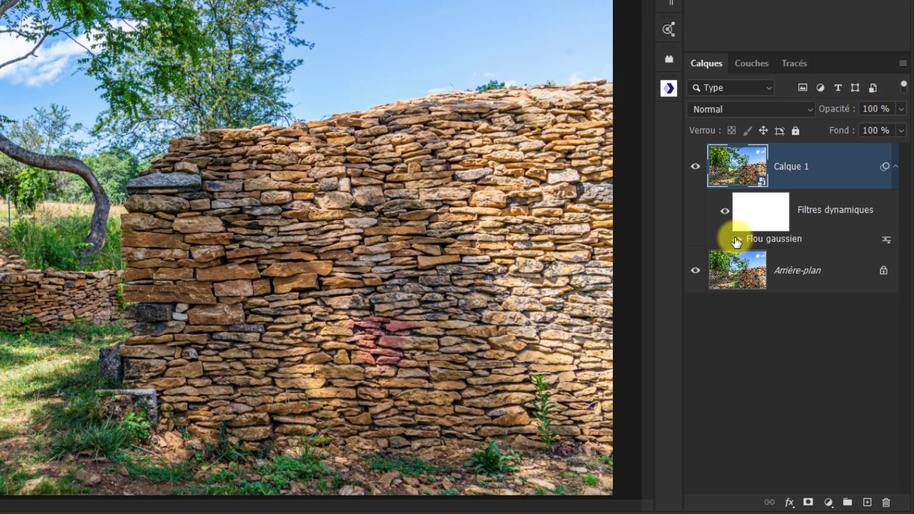
pyautogui.click(737, 241)
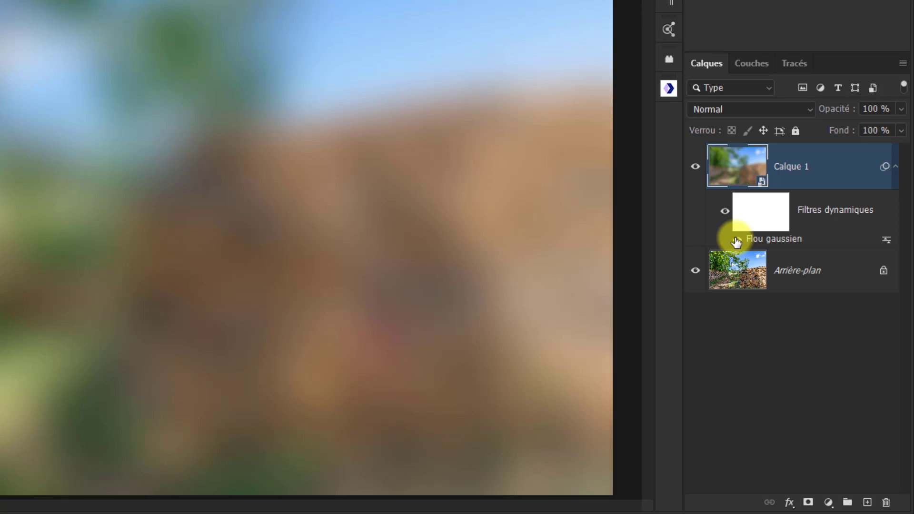
pyautogui.click(725, 212)
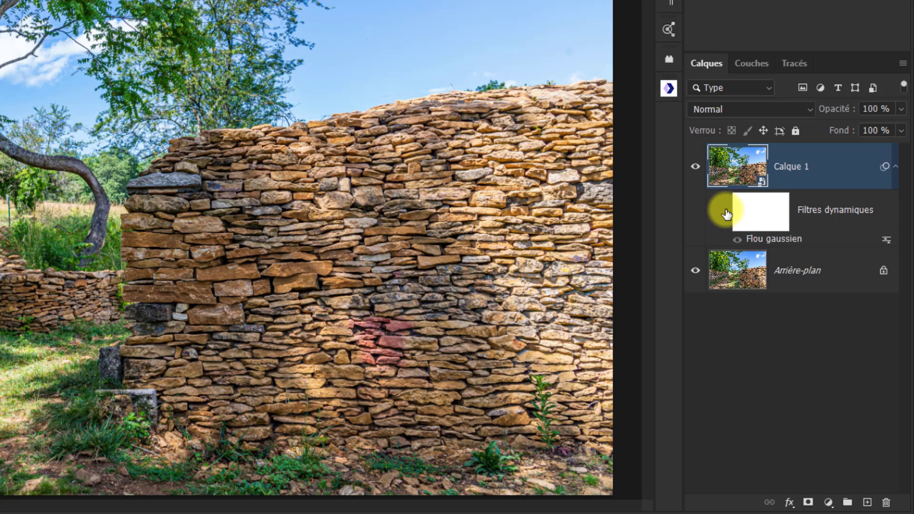
pyautogui.click(725, 212)
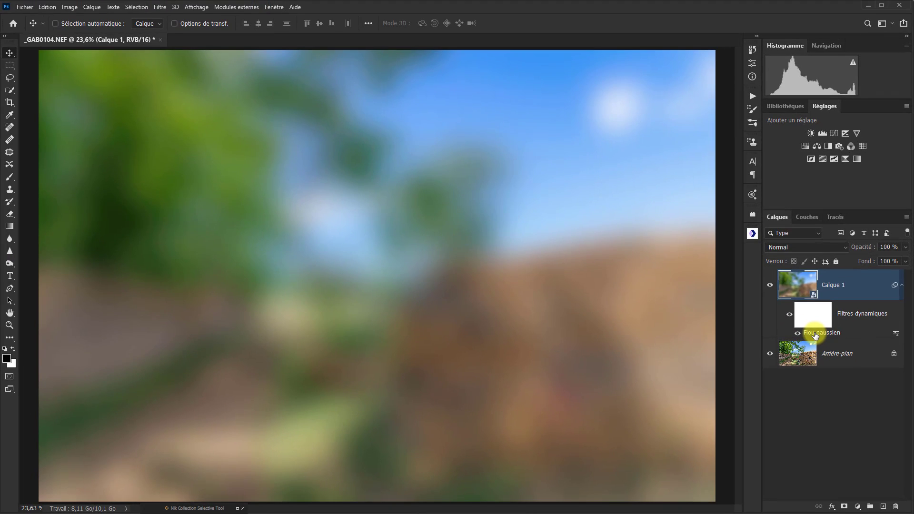
# - Reopen the Gaussian Blur smart filter on Calque 1 and reduce its radius to a light blur
pyautogui.doubleClick(815, 333)
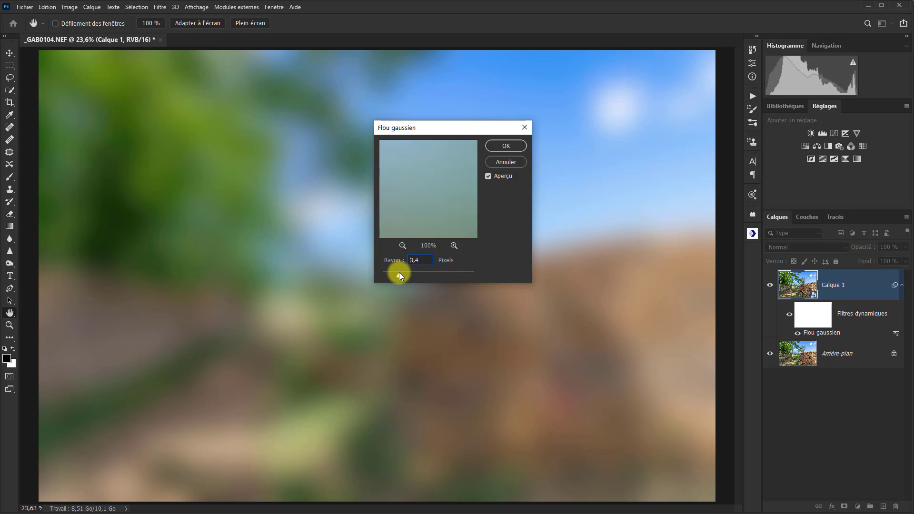
pyautogui.moveTo(399, 273); pyautogui.dragTo(396, 272)
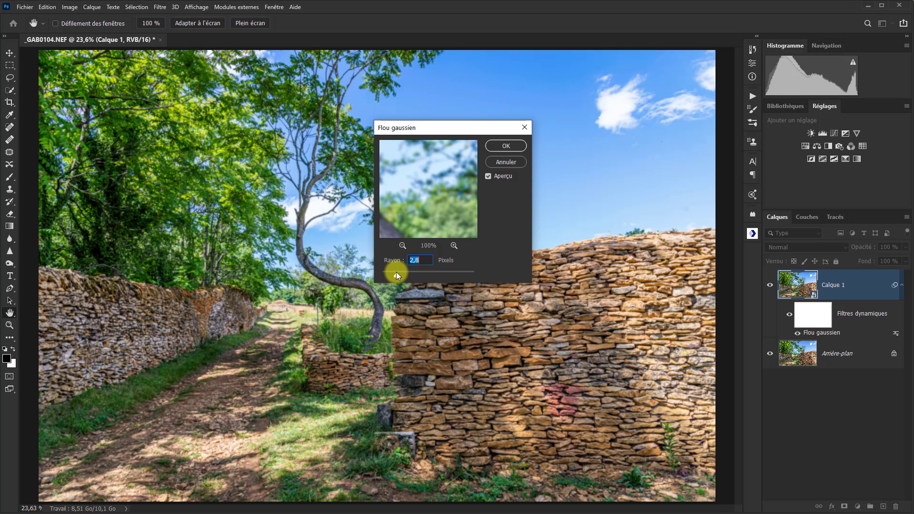
pyautogui.moveTo(399, 272); pyautogui.dragTo(404, 273)
pyautogui.click(505, 146)
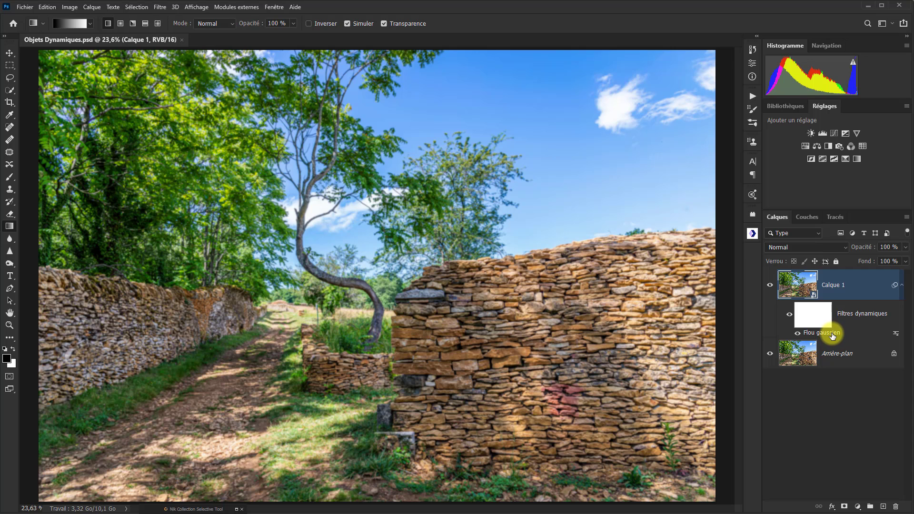
# - Delete the Gaussian Blur smart filter from Calque 1
pyautogui.rightClick(832, 336)
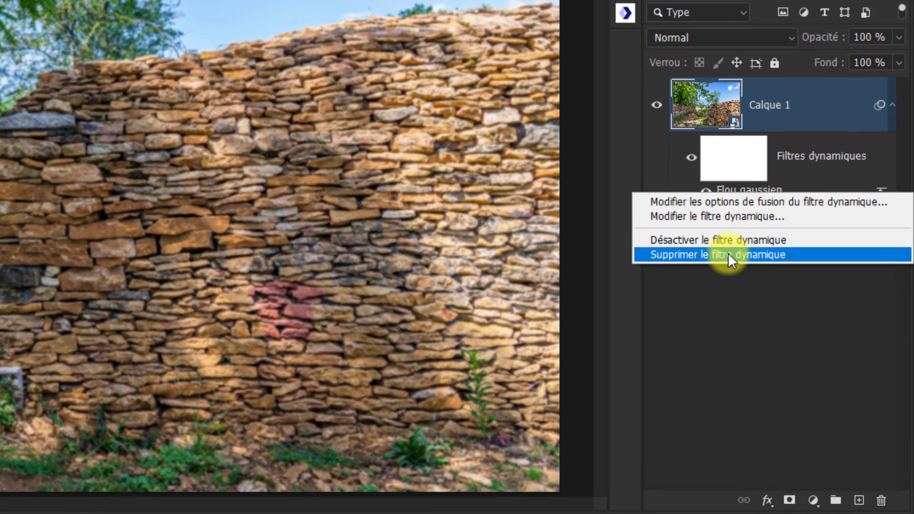
pyautogui.click(728, 255)
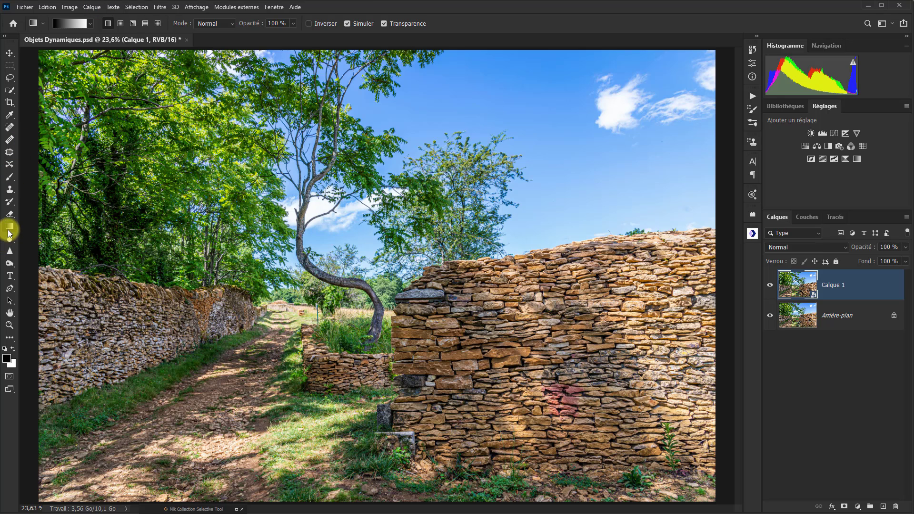
# - Try to paint on the Calque 1 smart object with the Brush and accept rasterizing it
pyautogui.click(11, 180)
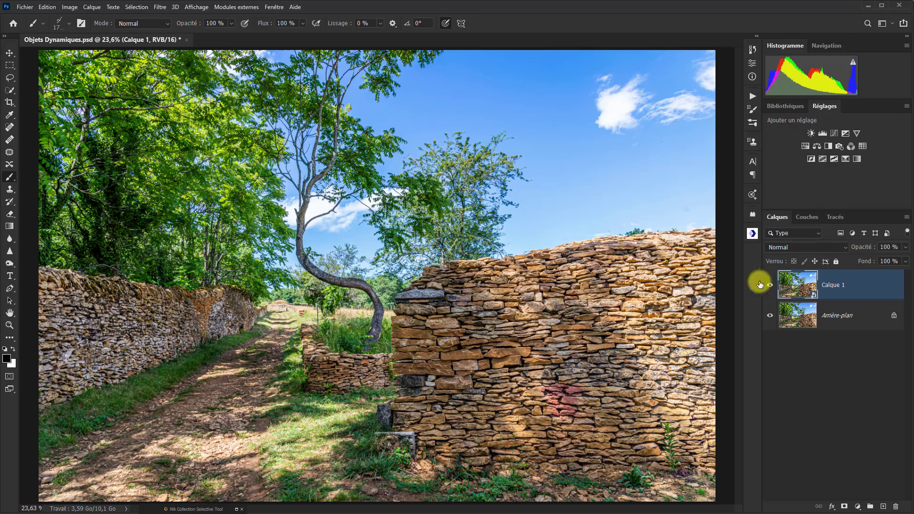
pyautogui.click(243, 152)
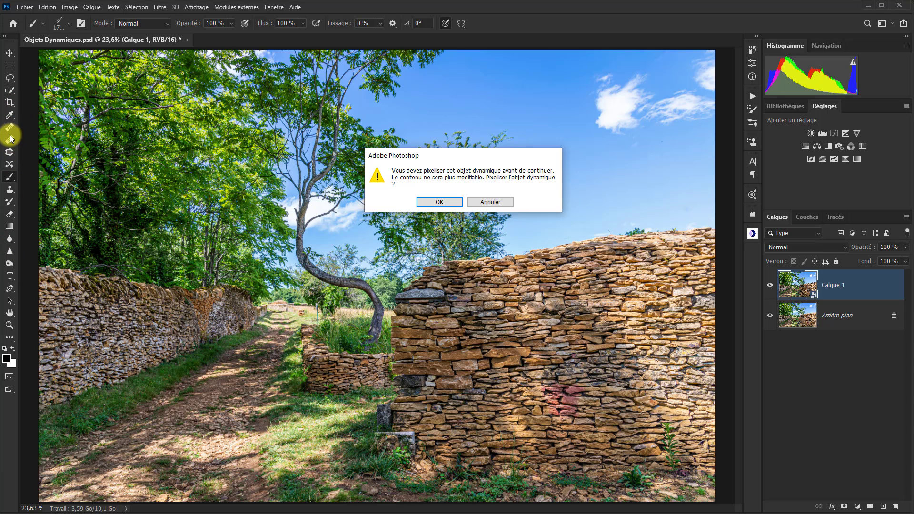
pyautogui.click(439, 202)
pyautogui.press('v')
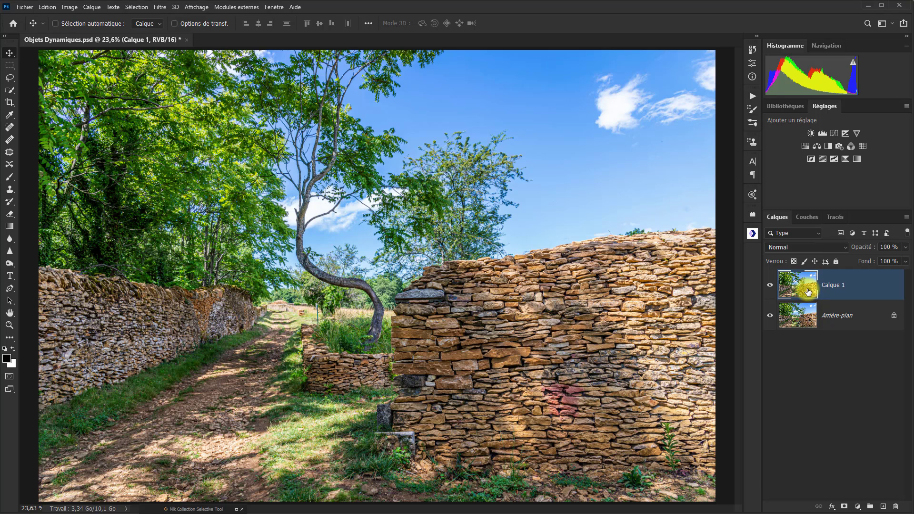
# - Convert the rasterized Calque 1 layer back to a smart object
pyautogui.rightClick(809, 293)
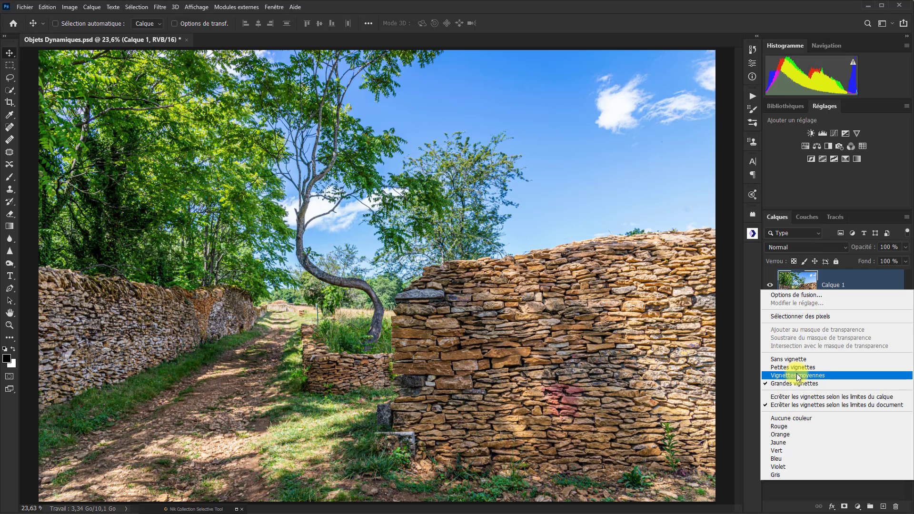
pyautogui.rightClick(842, 285)
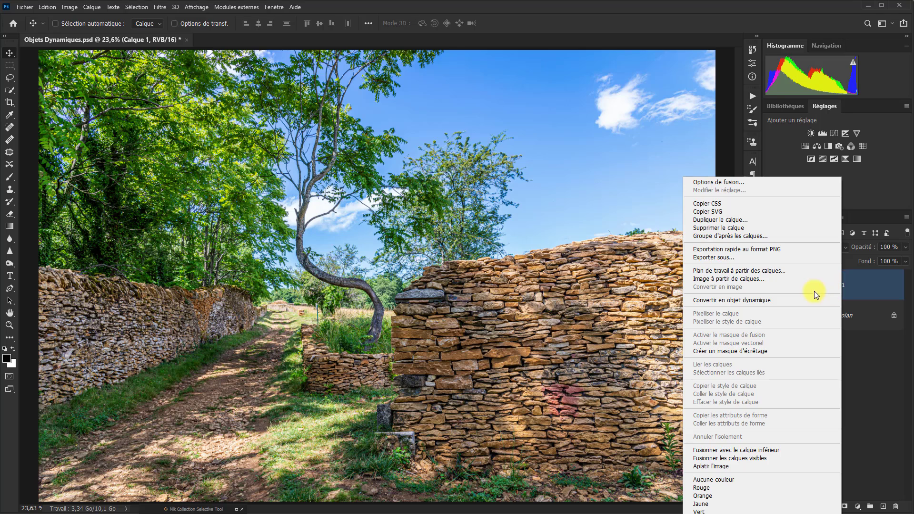
pyautogui.click(762, 301)
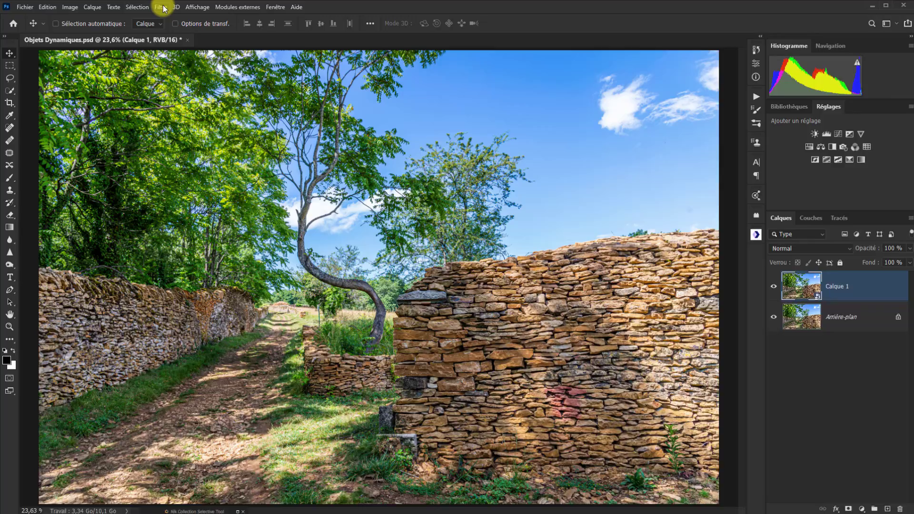
# - Start the Camera Raw filter on Calque 1 and tint the shadows blue with color grading, hue about 233
pyautogui.click(160, 7)
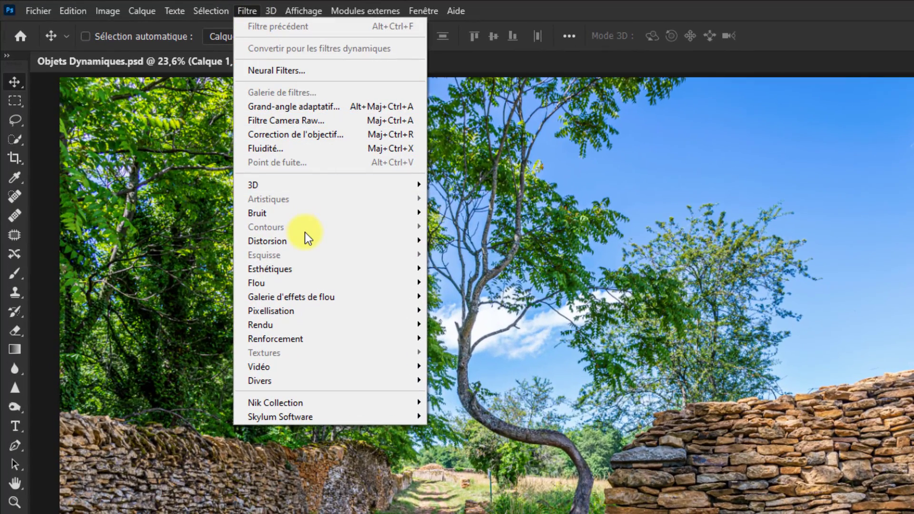
pyautogui.moveTo(316, 285)
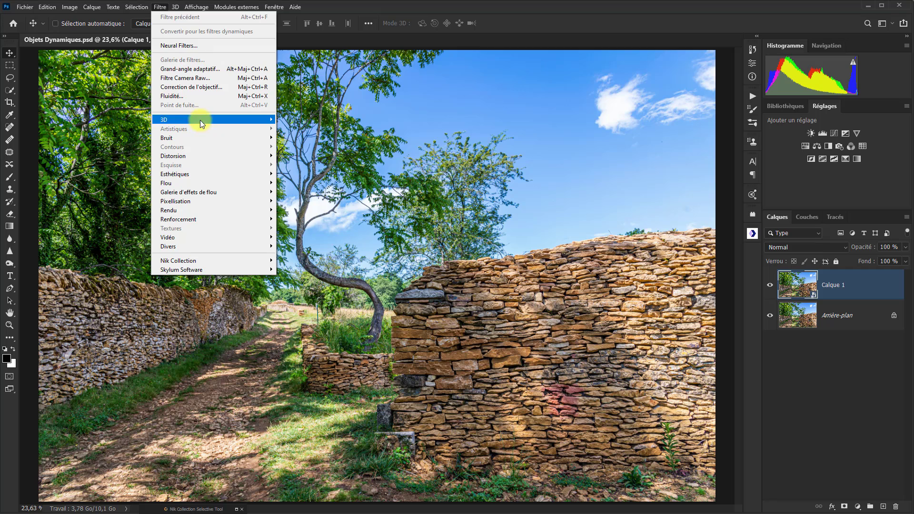
pyautogui.click(199, 77)
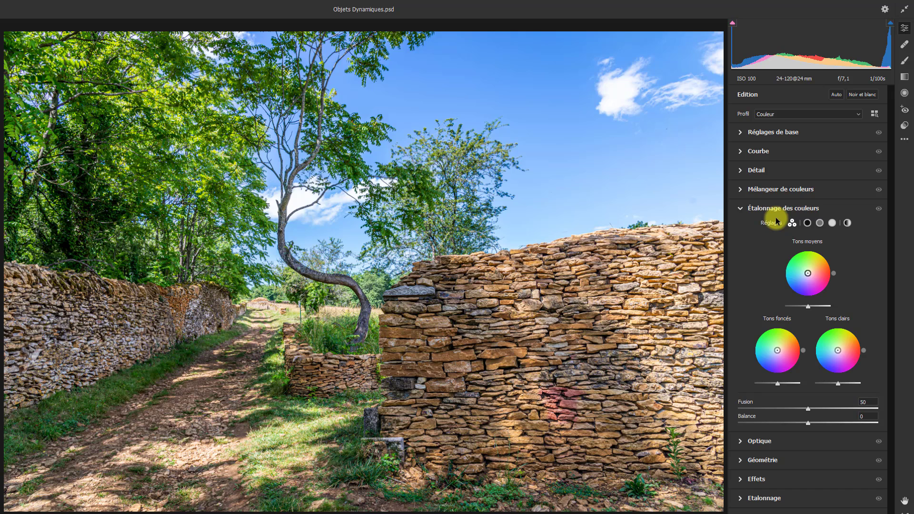
pyautogui.press('f')
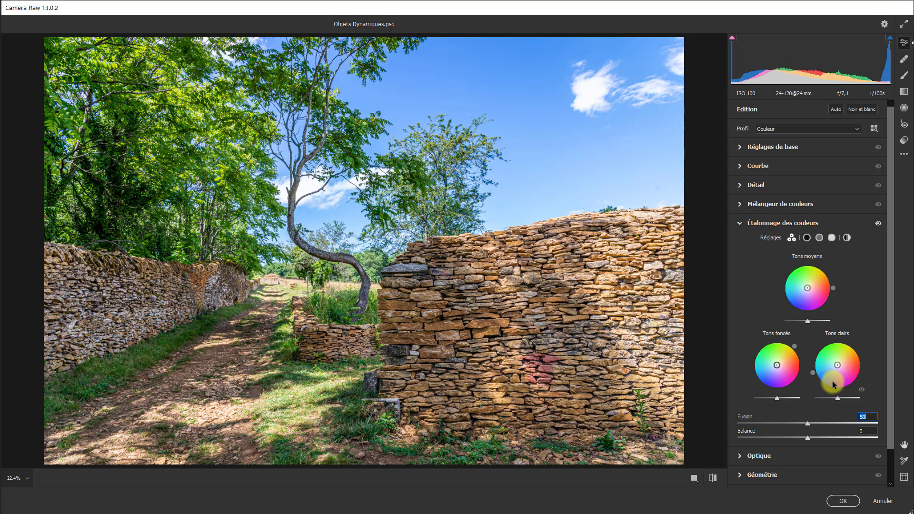
pyautogui.click(767, 378)
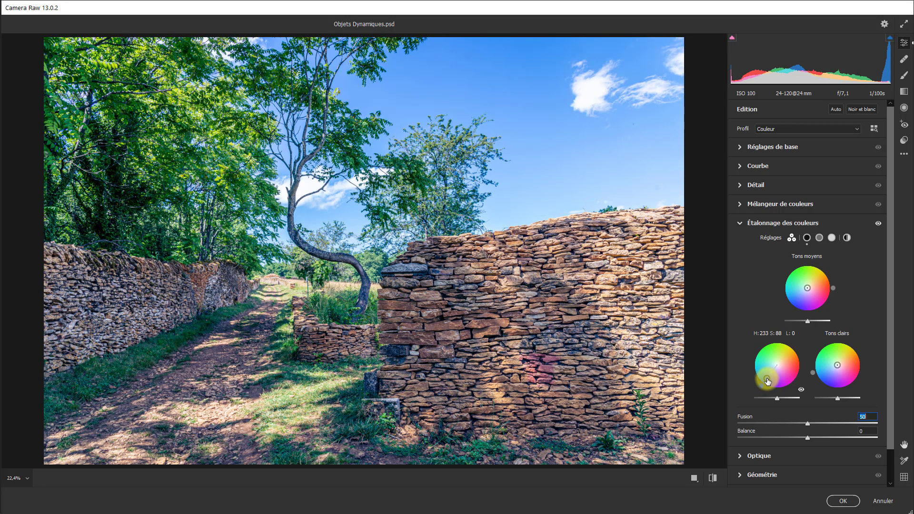
pyautogui.moveTo(767, 378)
pyautogui.mouseDown()
pyautogui.moveTo(761, 386)
pyautogui.moveTo(771, 374)
pyautogui.mouseUp()
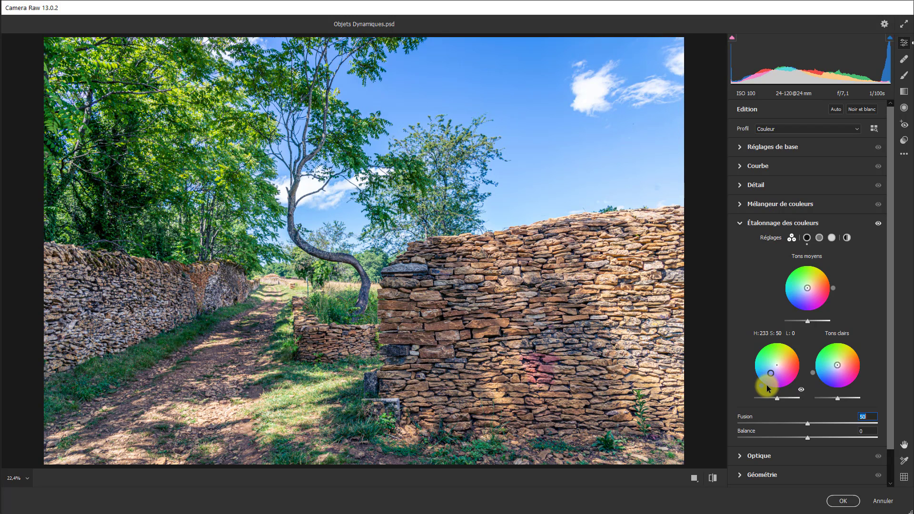
pyautogui.moveTo(771, 374); pyautogui.dragTo(769, 375)
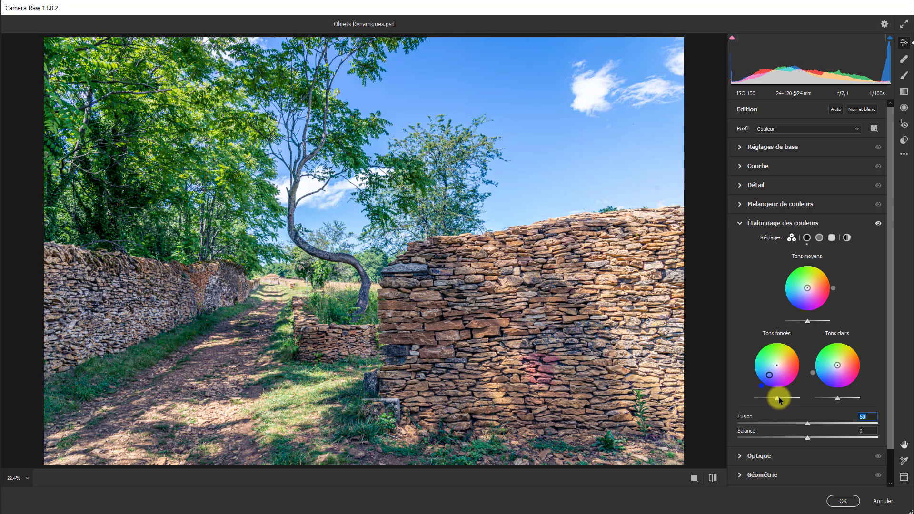
pyautogui.moveTo(779, 397); pyautogui.dragTo(778, 398)
# - Tint the highlights yellow, set the color grading Balance to +13, and apply the Camera Raw filter
pyautogui.moveTo(844, 347); pyautogui.dragTo(845, 348)
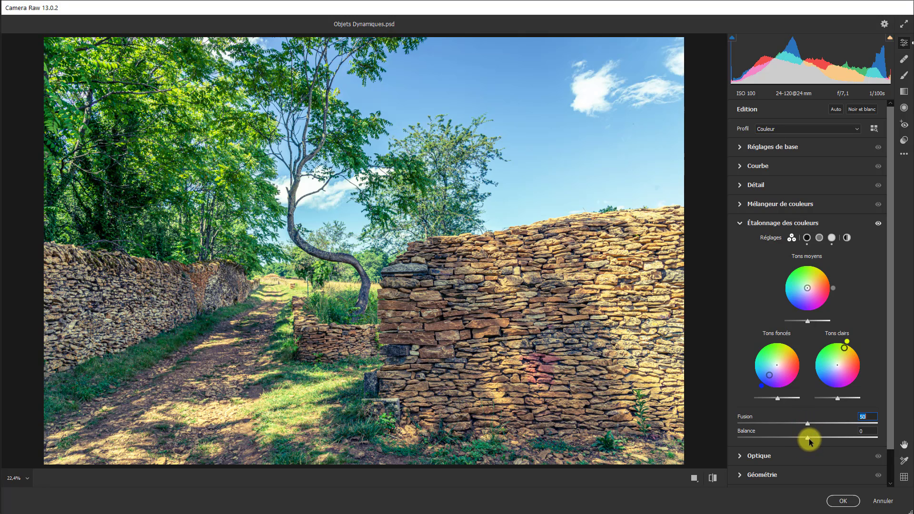
pyautogui.moveTo(808, 439)
pyautogui.mouseDown()
pyautogui.moveTo(820, 440)
pyautogui.moveTo(785, 436)
pyautogui.moveTo(817, 439)
pyautogui.mouseUp()
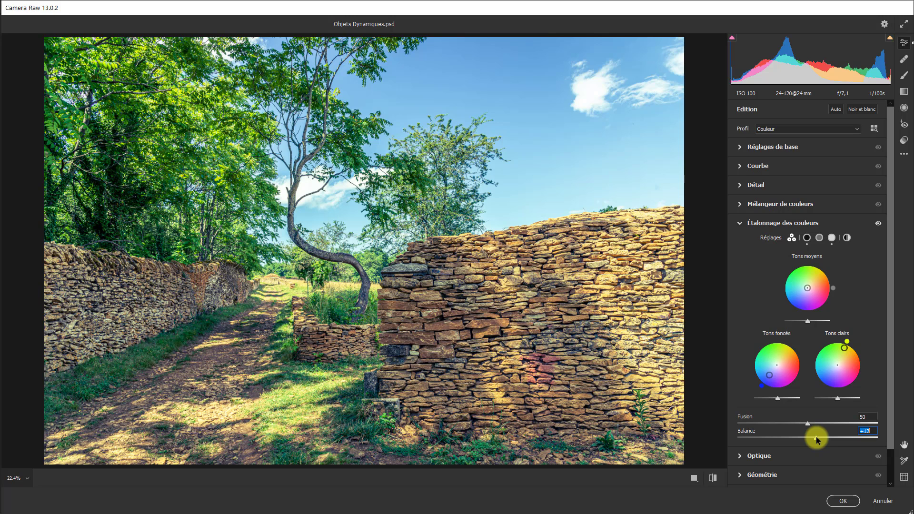
pyautogui.moveTo(816, 439); pyautogui.dragTo(817, 440)
pyautogui.click(844, 505)
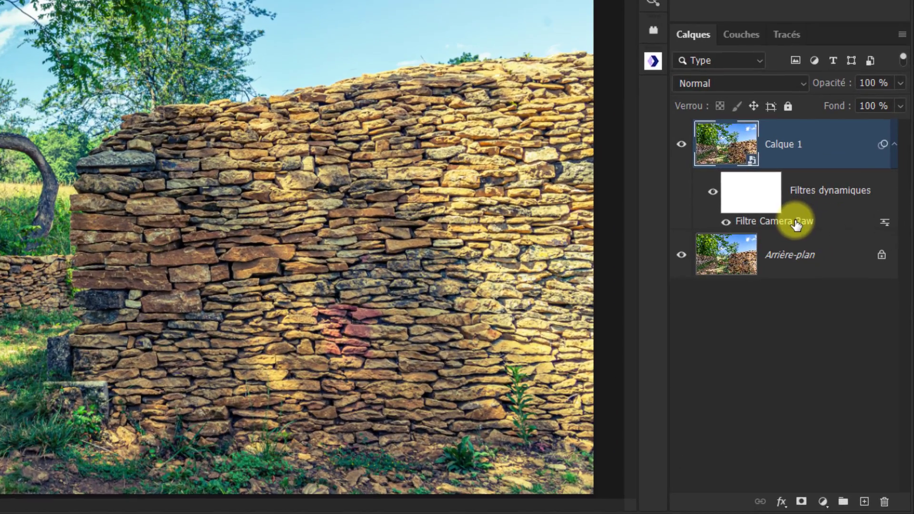
# - Reopen the Camera Raw smart filter on Calque 1 to review its color grading settings, and close it
pyautogui.doubleClick(771, 223)
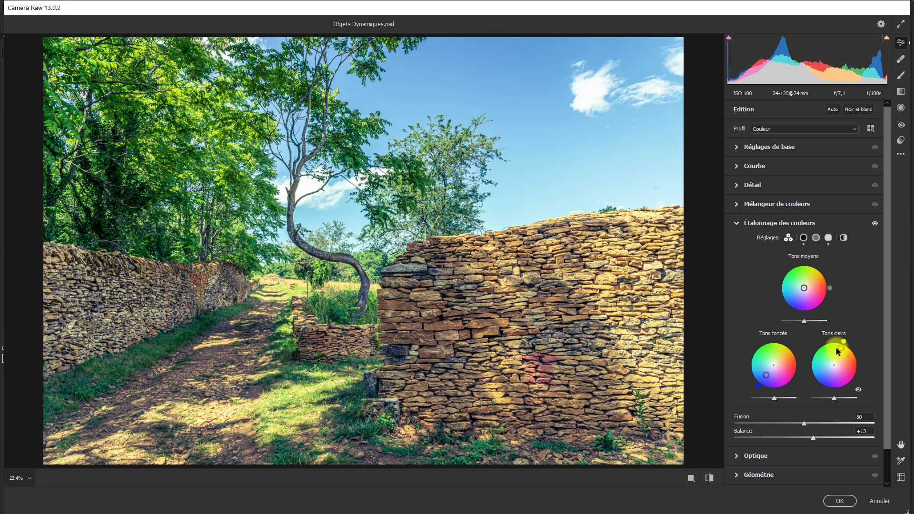
pyautogui.click(850, 500)
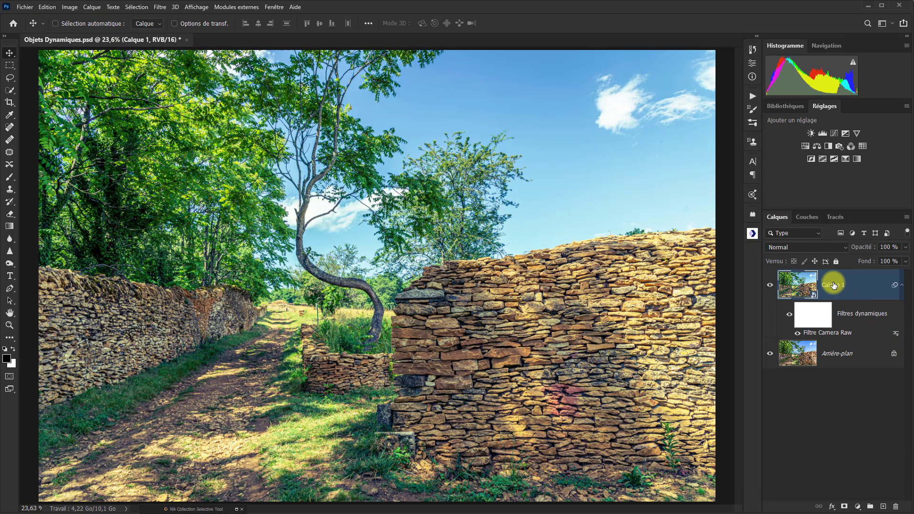
# - Rename the layer Calque 1 as Objet Dynamique
pyautogui.doubleClick(833, 285)
pyautogui.write('Objet Dynamique')
pyautogui.press('Return')
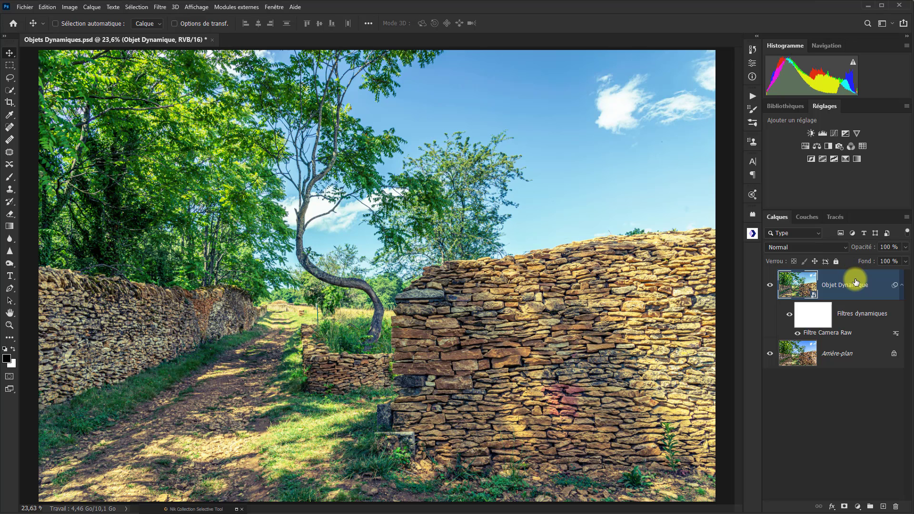
# - Add a Levels adjustment layer above Objet Dynamique with input levels of 12, 1.15 and 251
pyautogui.click(858, 507)
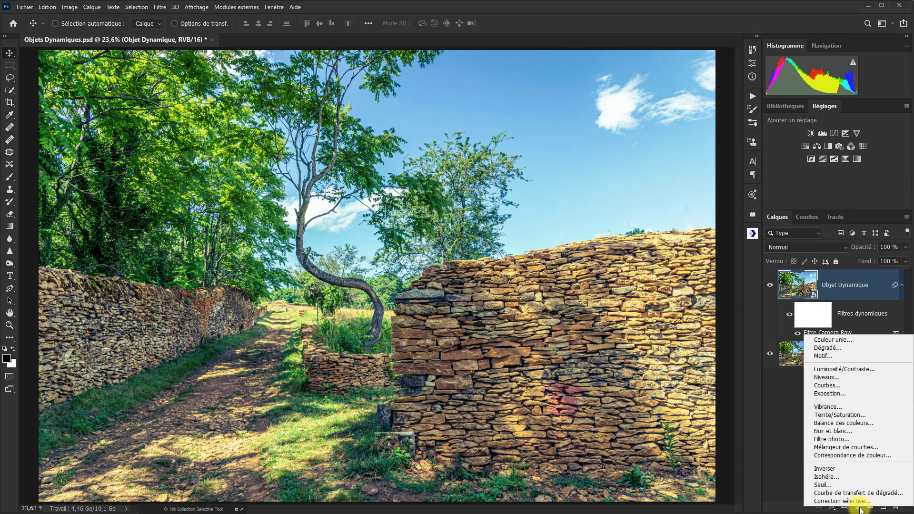
pyautogui.click(834, 377)
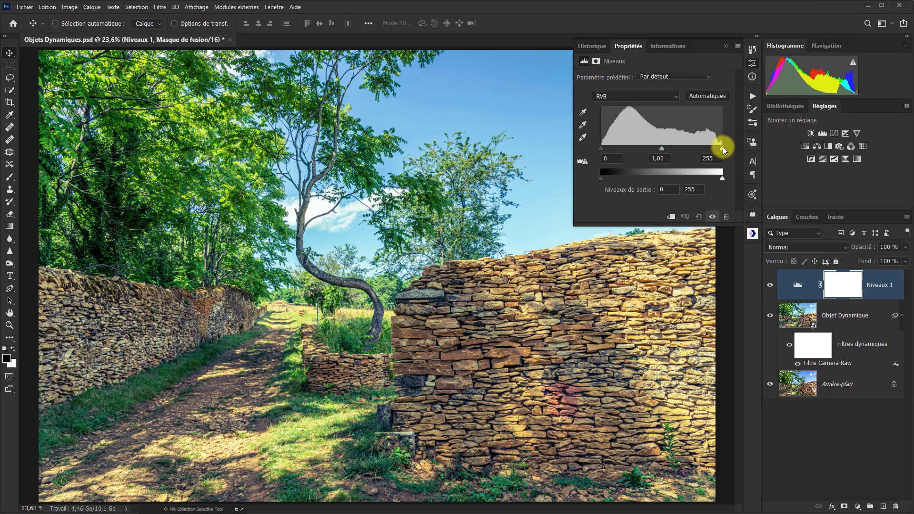
pyautogui.moveTo(723, 147); pyautogui.dragTo(721, 146)
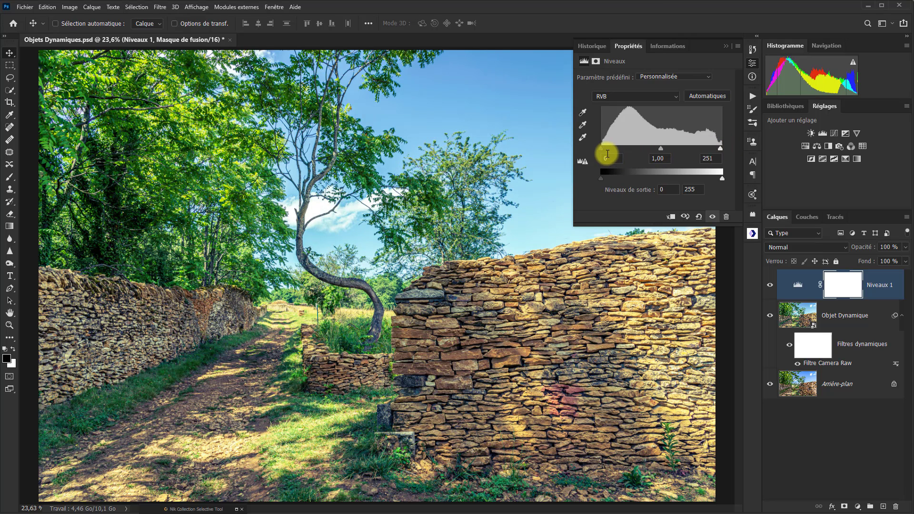
pyautogui.moveTo(602, 150); pyautogui.dragTo(658, 148)
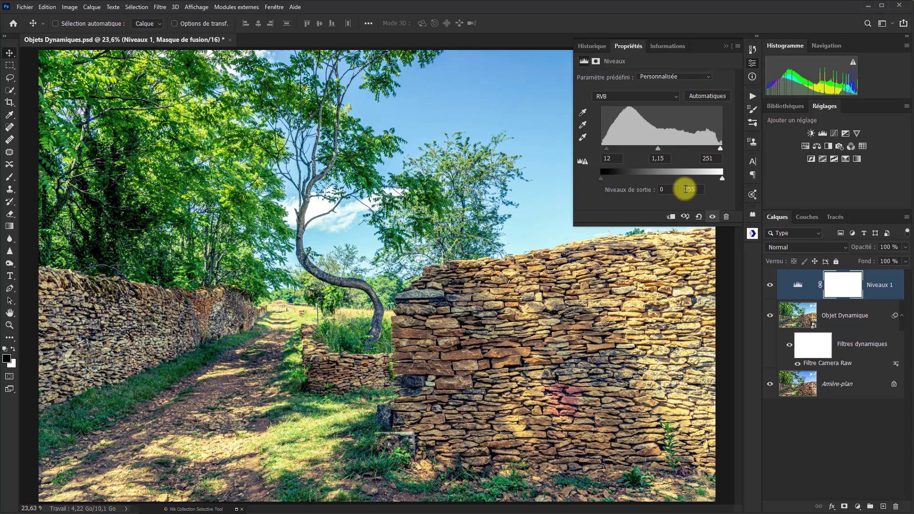
pyautogui.click(724, 47)
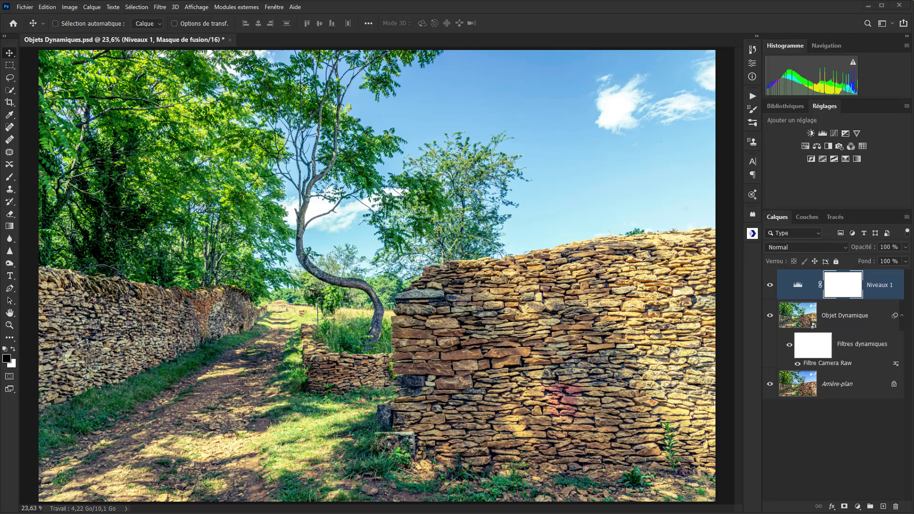
# - Switch to Lightroom Classic and open the stone hut photo _GAB0107.NEF as a smart object in Photoshop
pyautogui.hotkey('alt', 'Tab')
pyautogui.hotkey('alt', 'Tab')
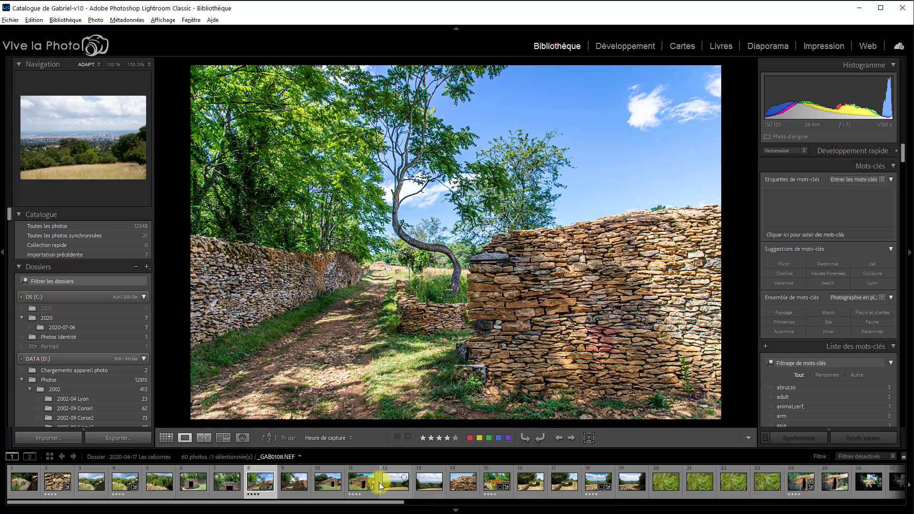
pyautogui.click(357, 485)
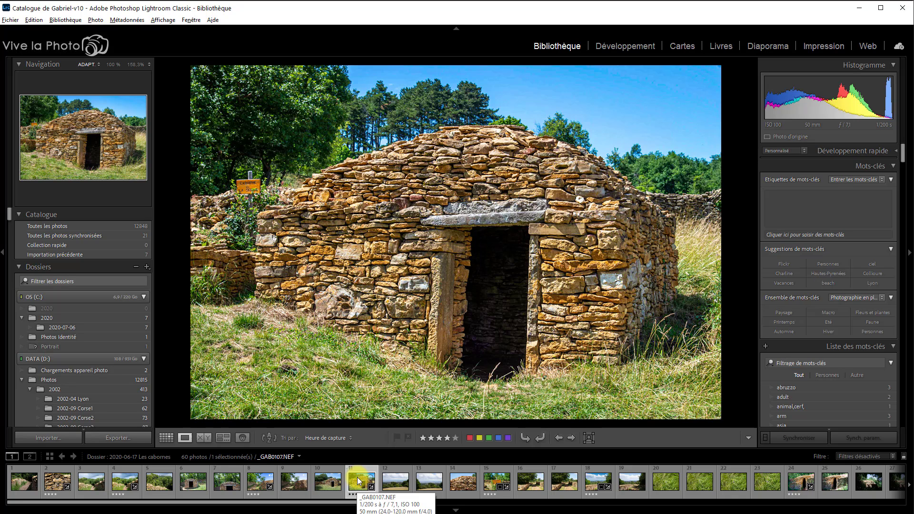
pyautogui.rightClick(359, 482)
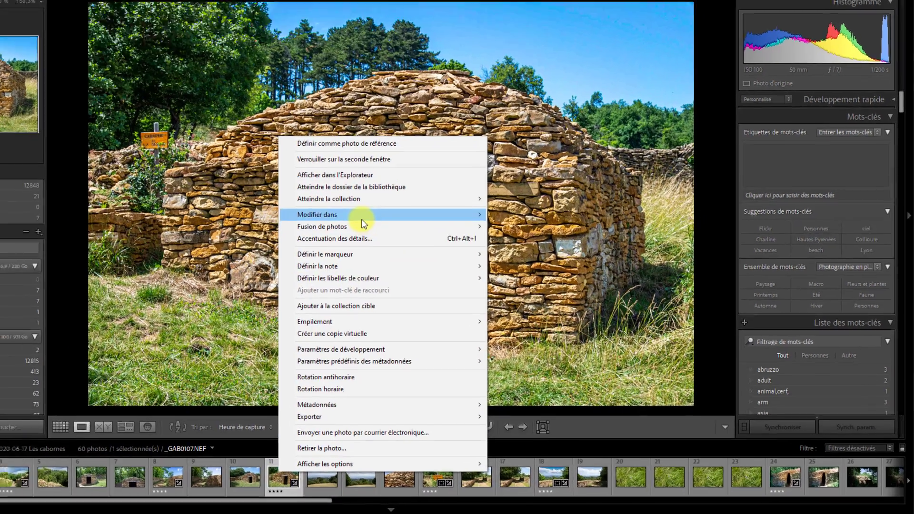
pyautogui.moveTo(364, 221)
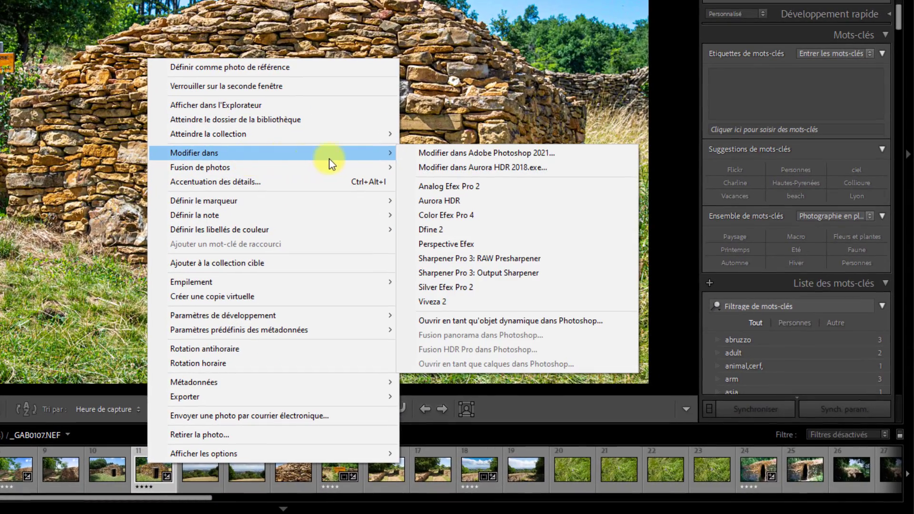
pyautogui.click(519, 321)
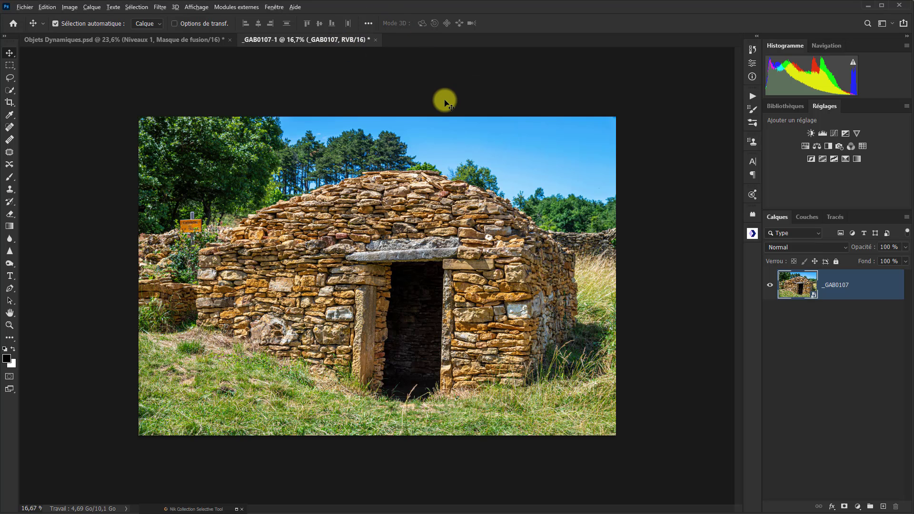
# - Open the _GAB0107 smart object's raw settings in Camera Raw, examine its basic adjustments, and close them
pyautogui.hotkey('ctrl', '0')
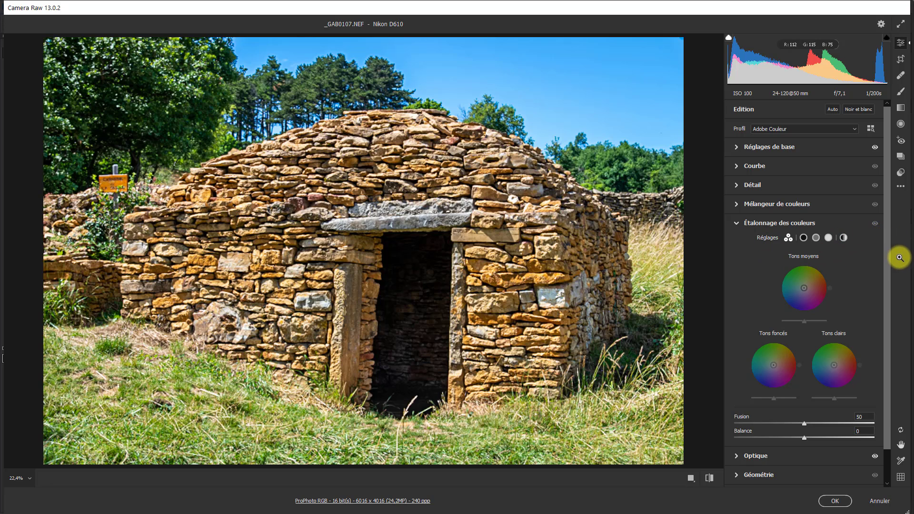
pyautogui.click(737, 146)
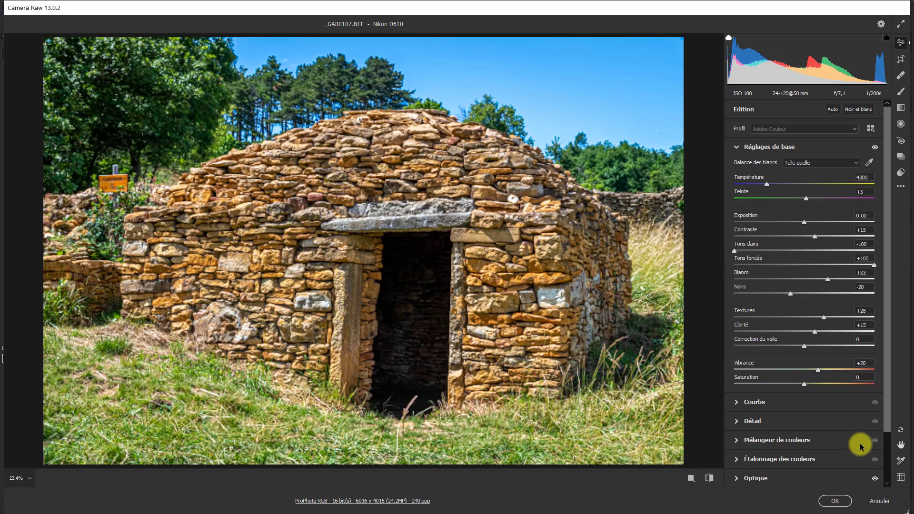
pyautogui.click(838, 503)
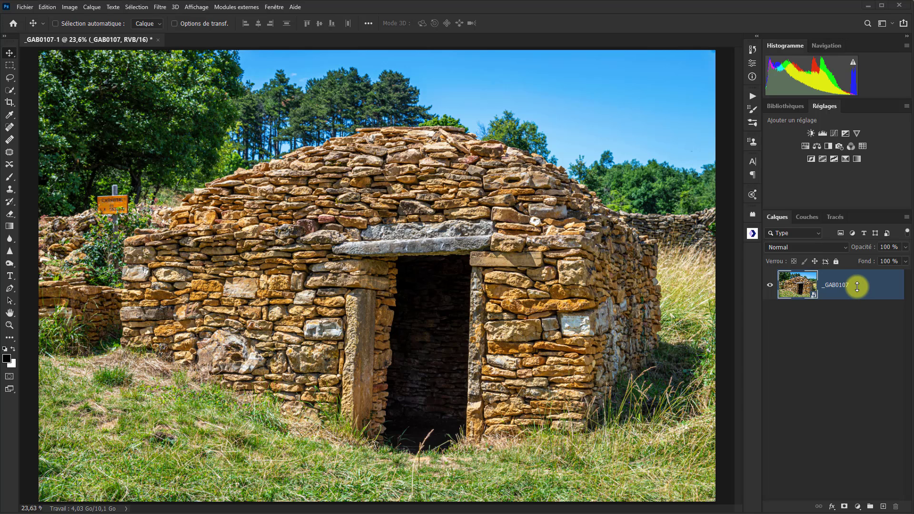
# - Duplicate the _GAB0107 smart object layer and apply a Gaussian blur with a 4.8 pixel radius to the copy
pyautogui.hotkey('ctrl', 'j')
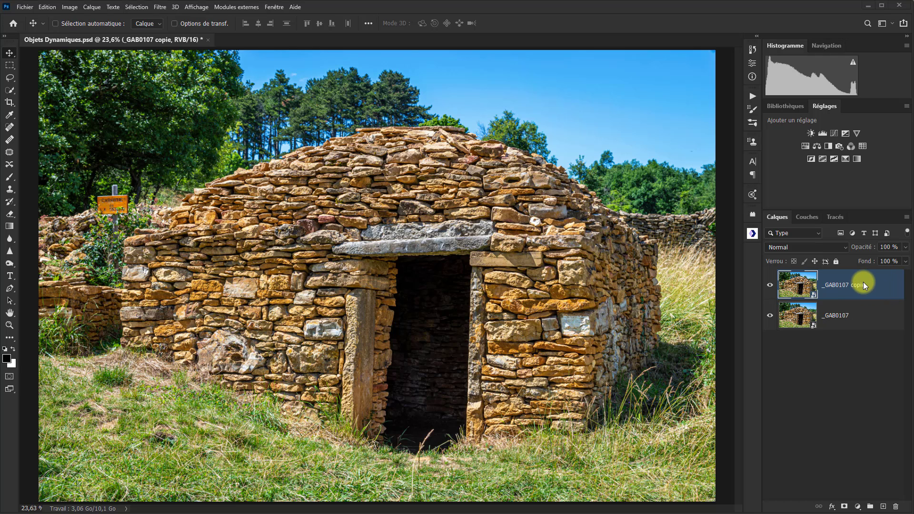
pyautogui.click(160, 7)
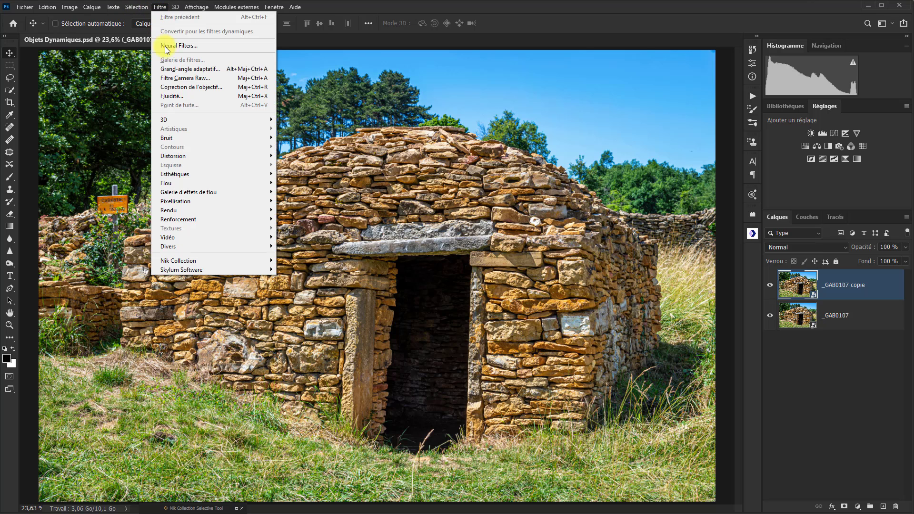
pyautogui.moveTo(179, 182)
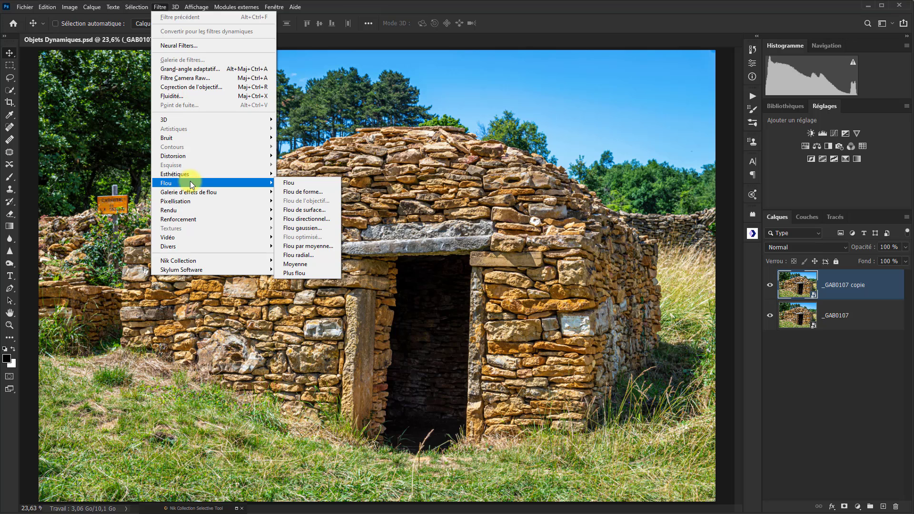
pyautogui.click(315, 229)
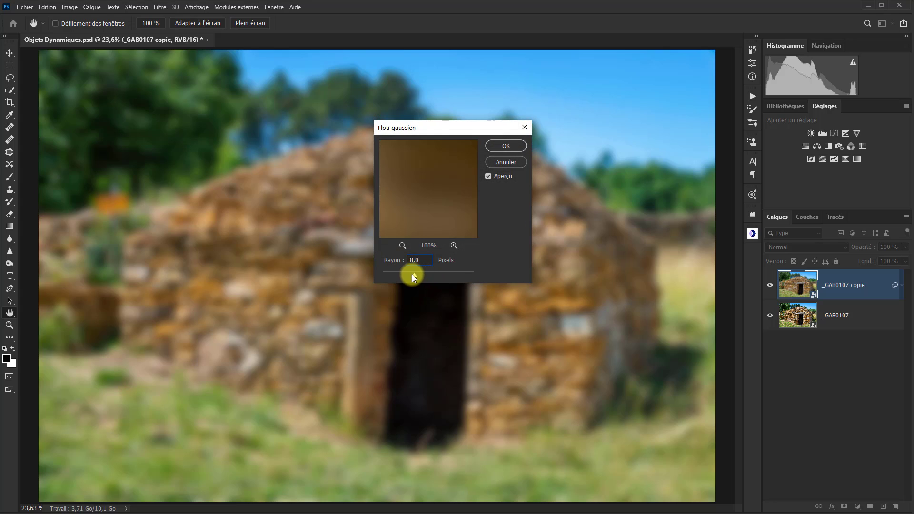
pyautogui.moveTo(412, 274); pyautogui.dragTo(407, 273)
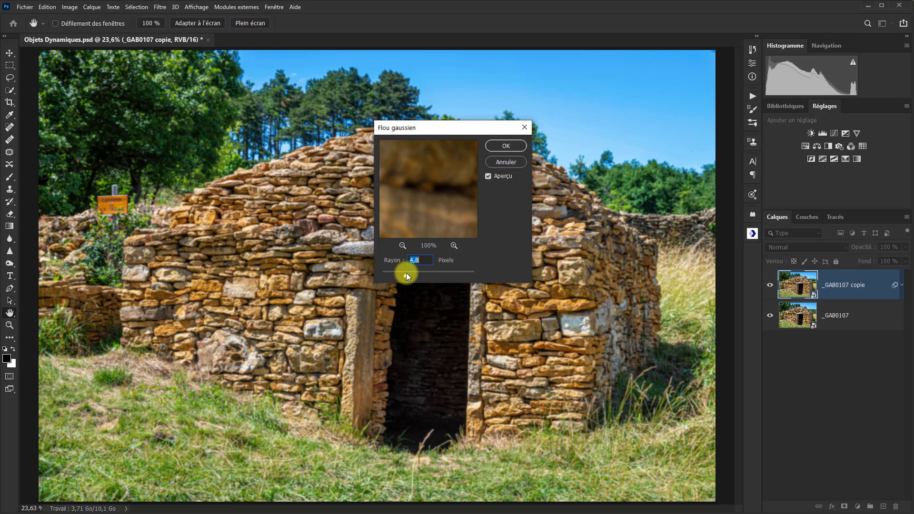
pyautogui.click(502, 144)
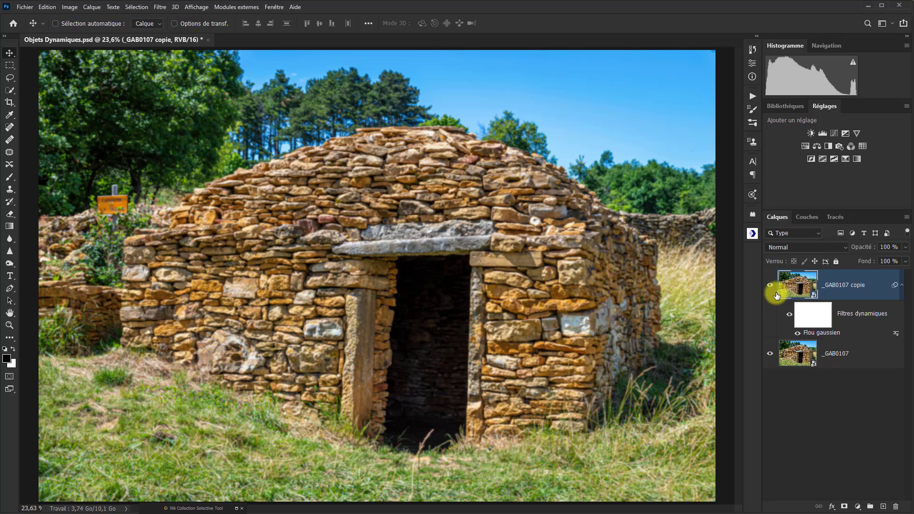
# - Convert the original _GAB0107 smart object to black and white in Camera Raw, and hide the copy's smart filters
pyautogui.click(814, 365)
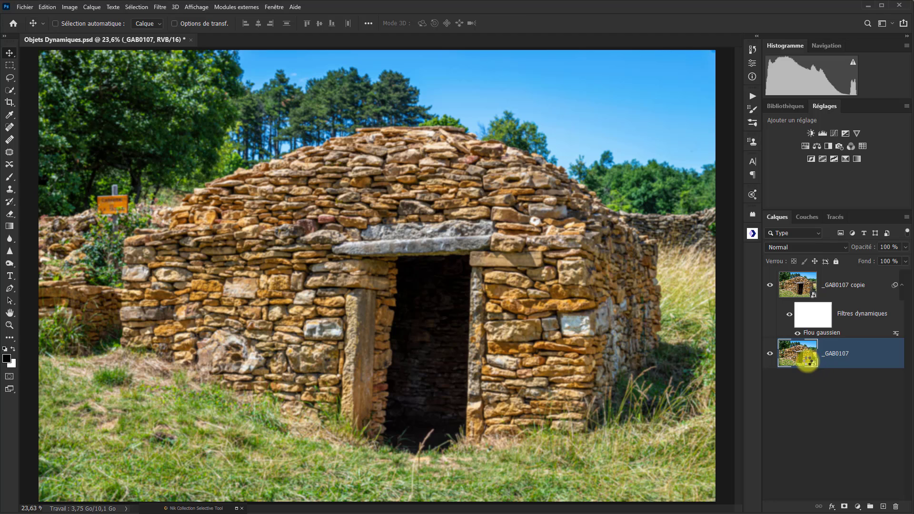
pyautogui.doubleClick(808, 360)
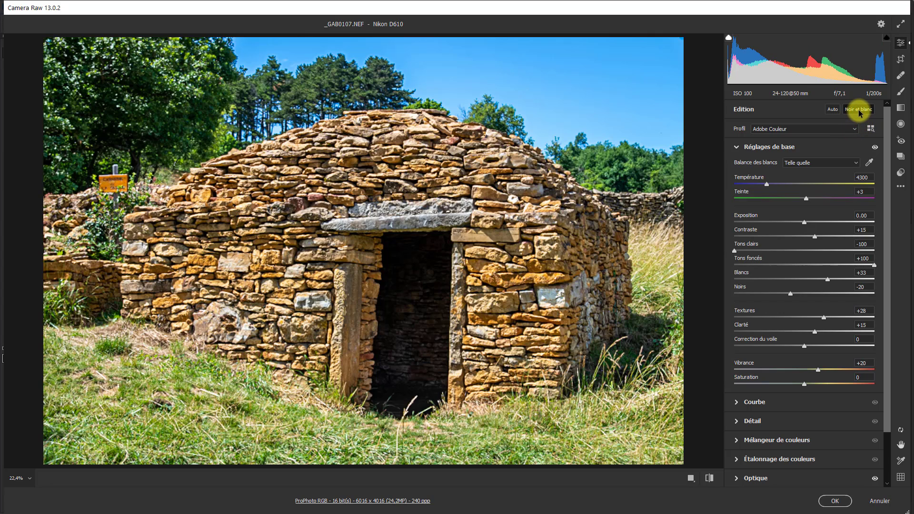
pyautogui.click(860, 110)
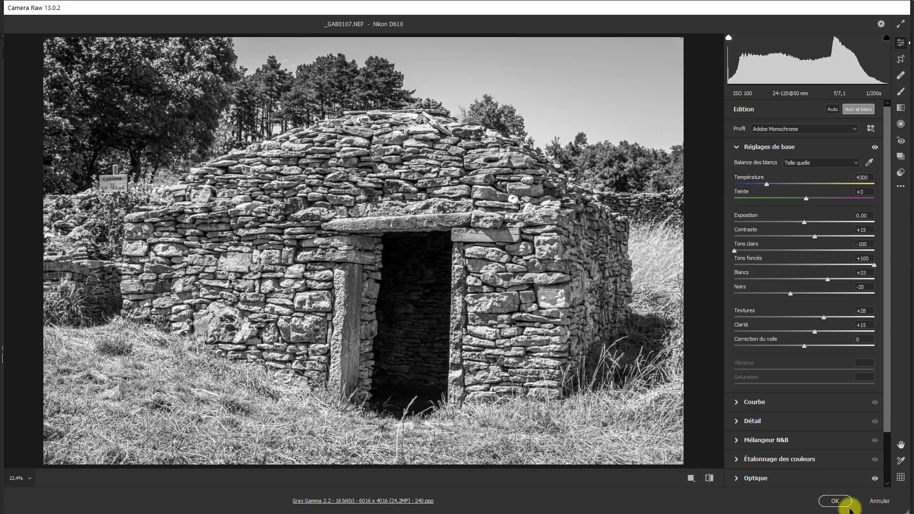
pyautogui.click(837, 504)
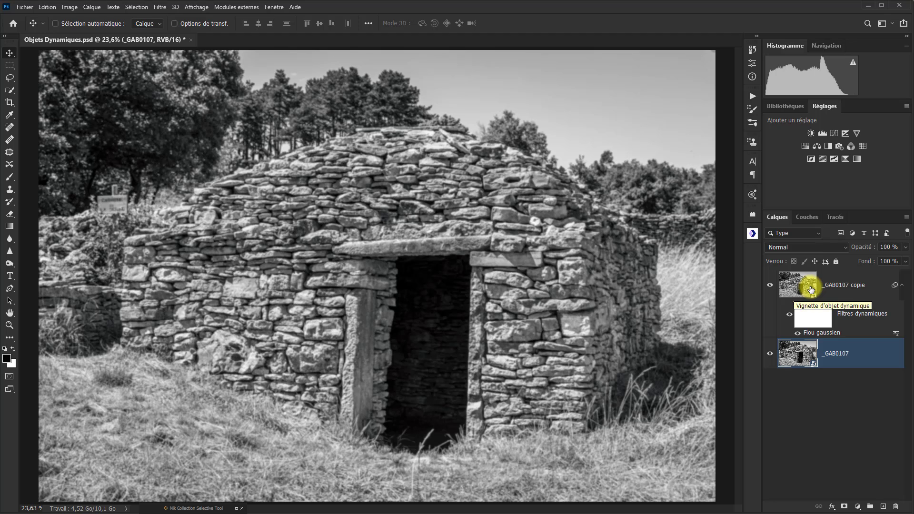
pyautogui.click(789, 316)
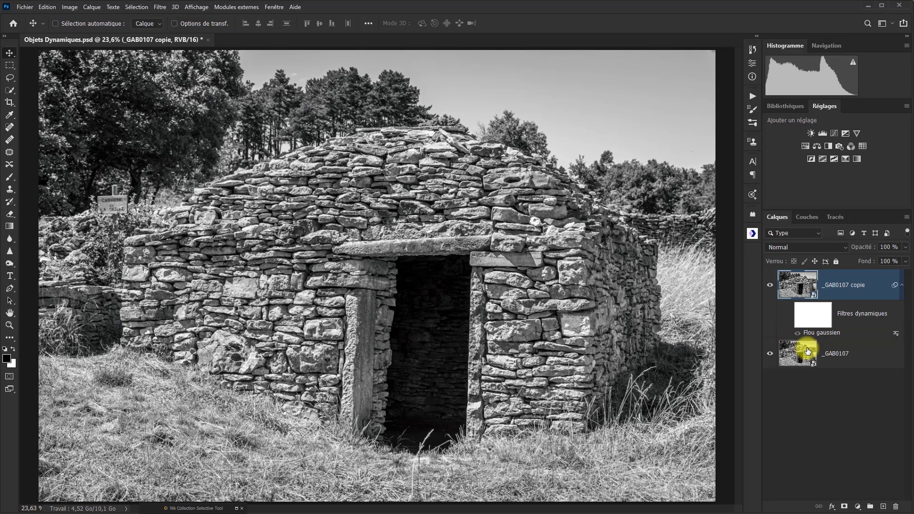
# - Revert the document to its opened state in the history, discarding the duplicate layer, blur and black-and-white conversion
pyautogui.click(750, 49)
pyautogui.click(660, 86)
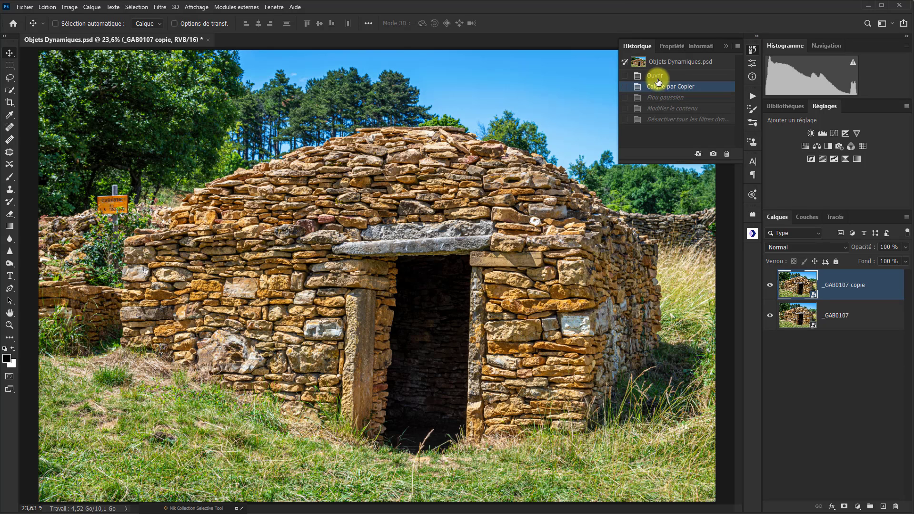
pyautogui.click(656, 76)
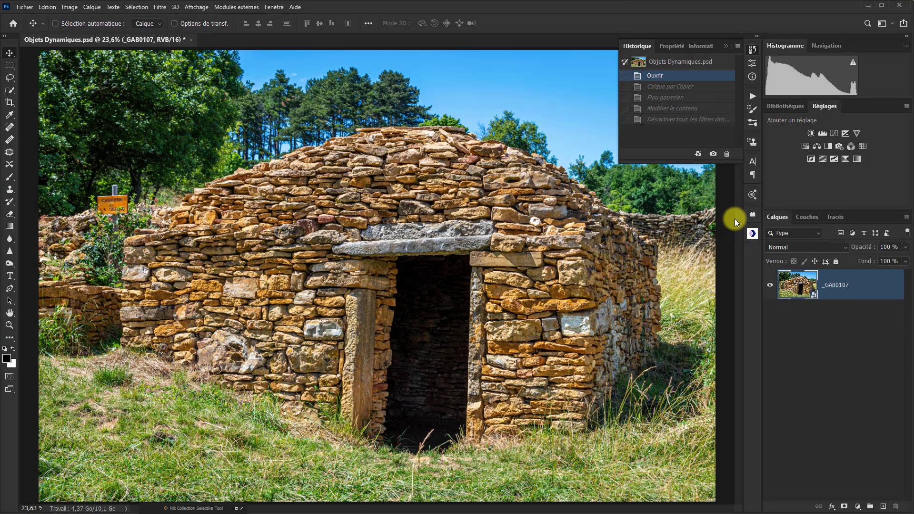
pyautogui.click(724, 46)
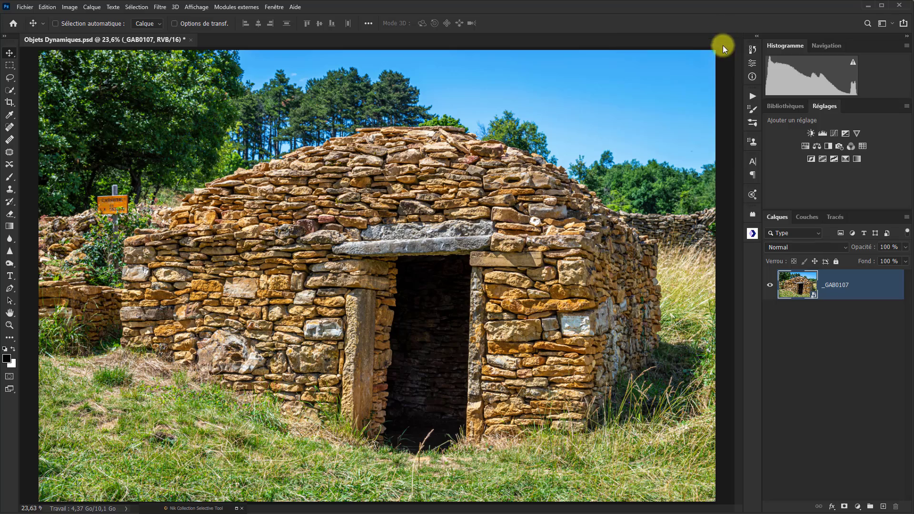
# - Rasterize the _GAB0107 smart object layer
pyautogui.rightClick(849, 288)
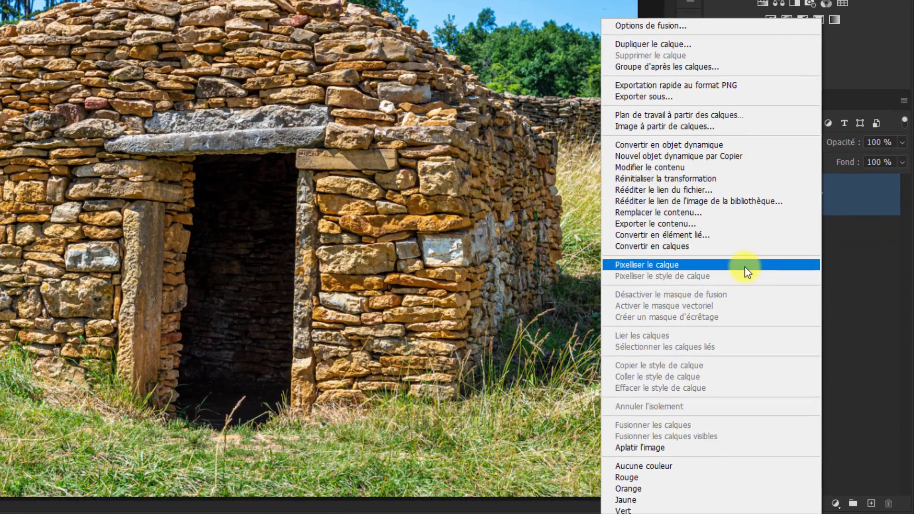
pyautogui.click(746, 270)
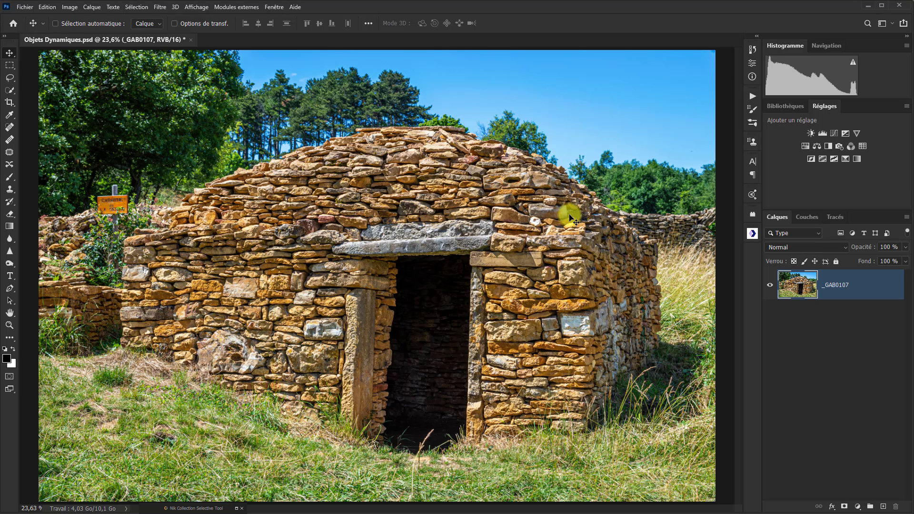
# - Try shrinking the rasterized _GAB0107 layer to 17.30%, and enlarging the result by 578.97% to fill the canvas
pyautogui.hotkey('ctrl', 't')
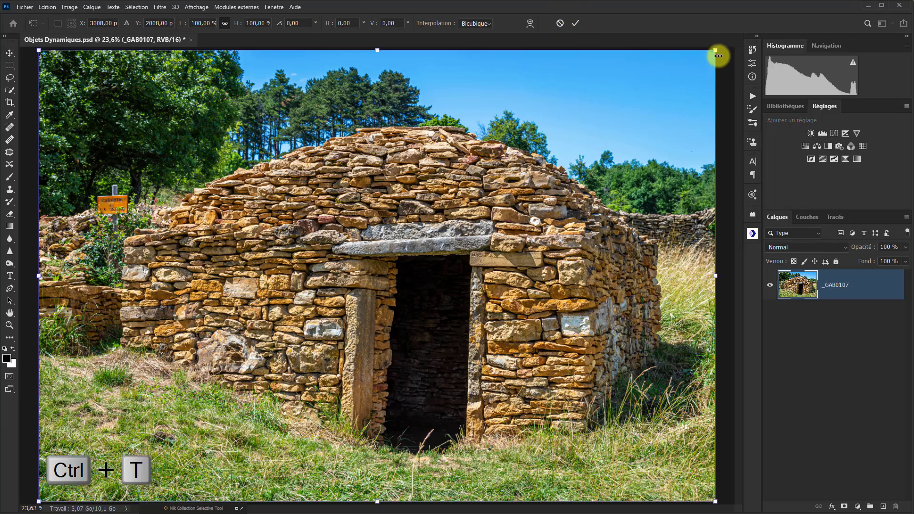
pyautogui.moveTo(718, 51); pyautogui.dragTo(212, 498)
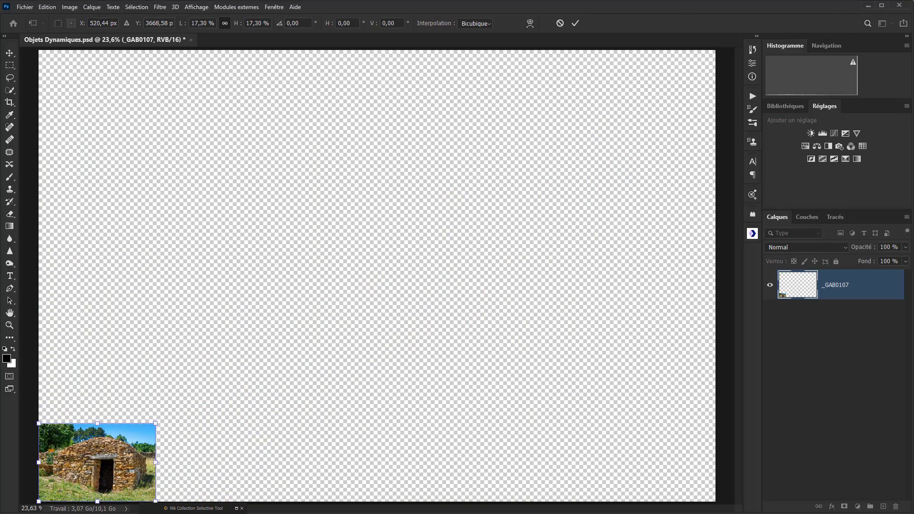
pyautogui.click(575, 23)
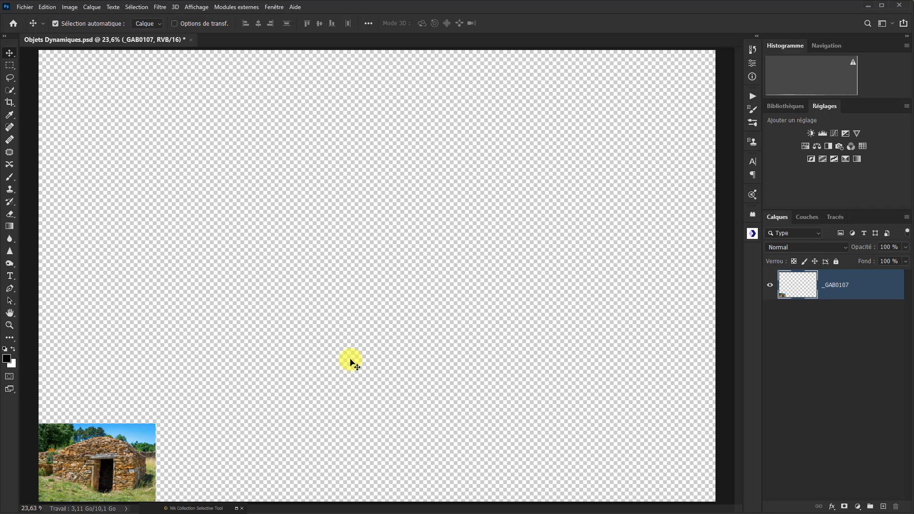
pyautogui.hotkey('ctrl', 't')
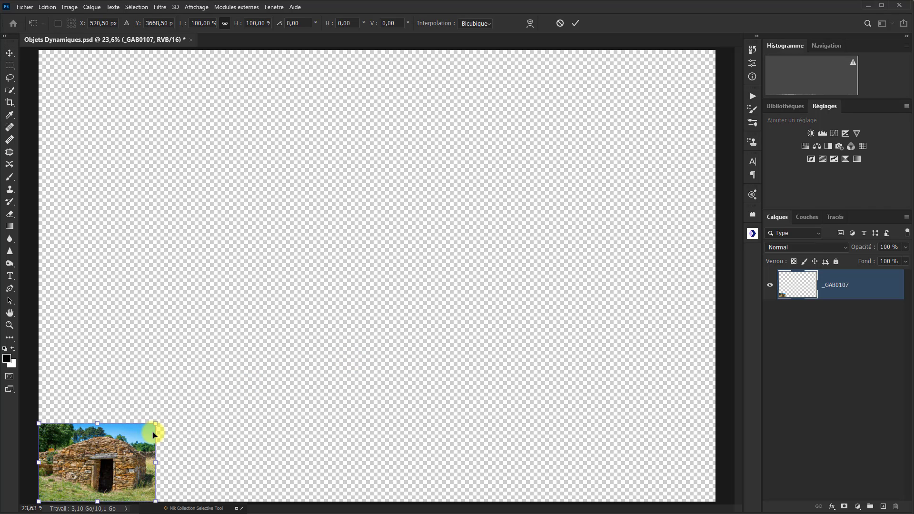
pyautogui.moveTo(155, 423); pyautogui.dragTo(720, 60)
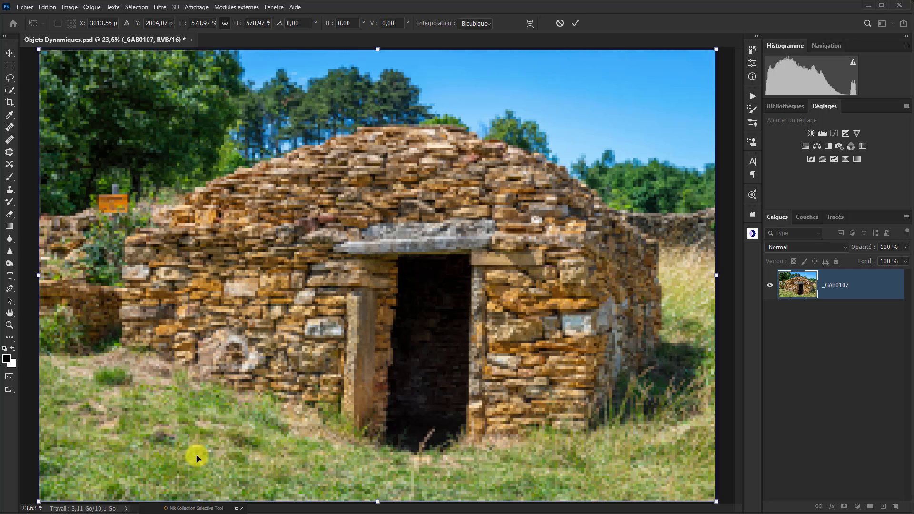
# - Revert to the layer's rasterized state before the scaling, and convert _GAB0107 to a smart object
pyautogui.click(752, 49)
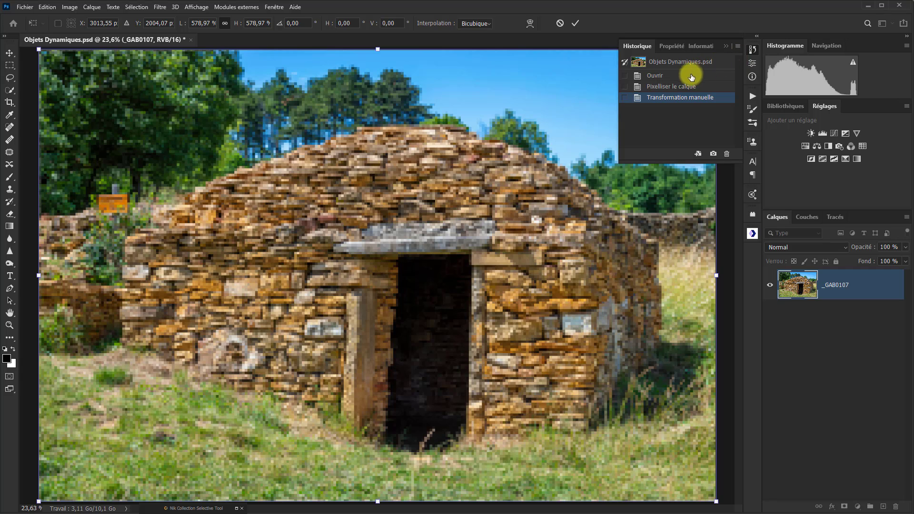
pyautogui.click(681, 86)
pyautogui.click(860, 289)
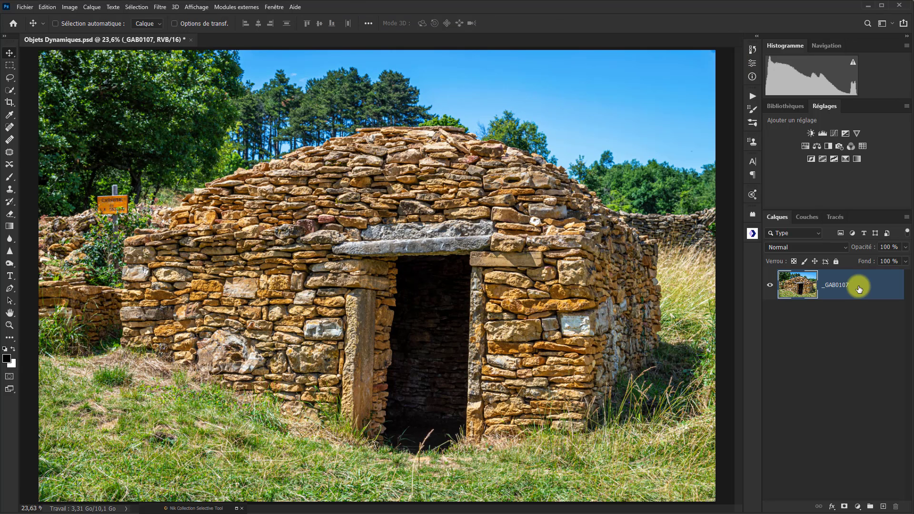
pyautogui.rightClick(860, 288)
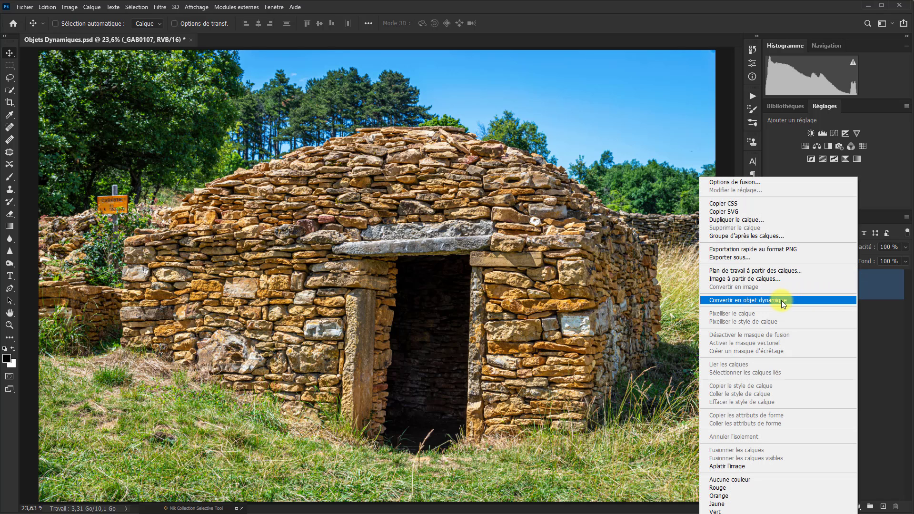
pyautogui.click(781, 300)
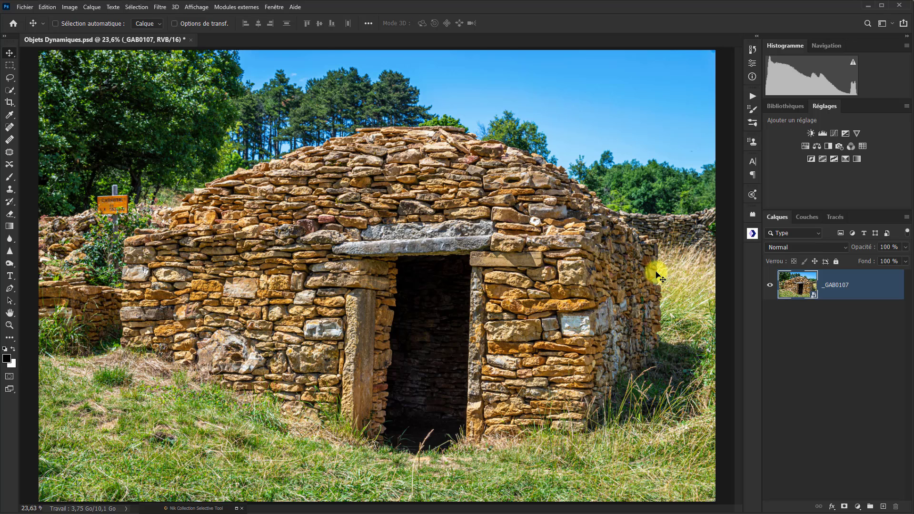
# - Scale the _GAB0107 smart object down to 15.67%, and scale it back up to 100.08% to fill the canvas
pyautogui.hotkey('ctrl', 't')
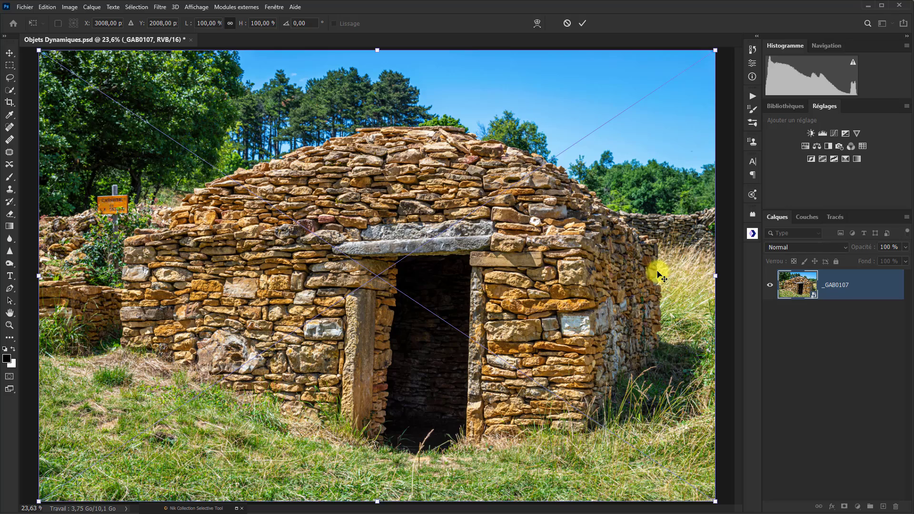
pyautogui.moveTo(709, 54); pyautogui.dragTo(148, 444)
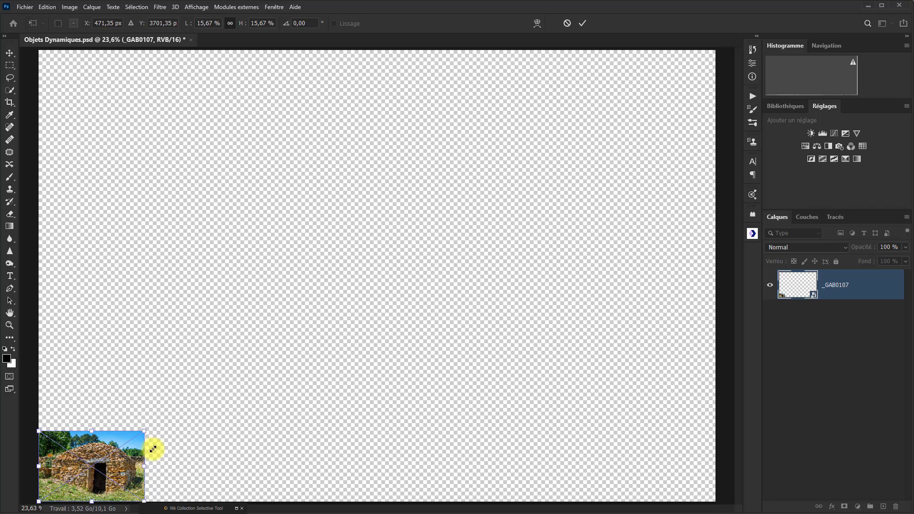
pyautogui.click(580, 25)
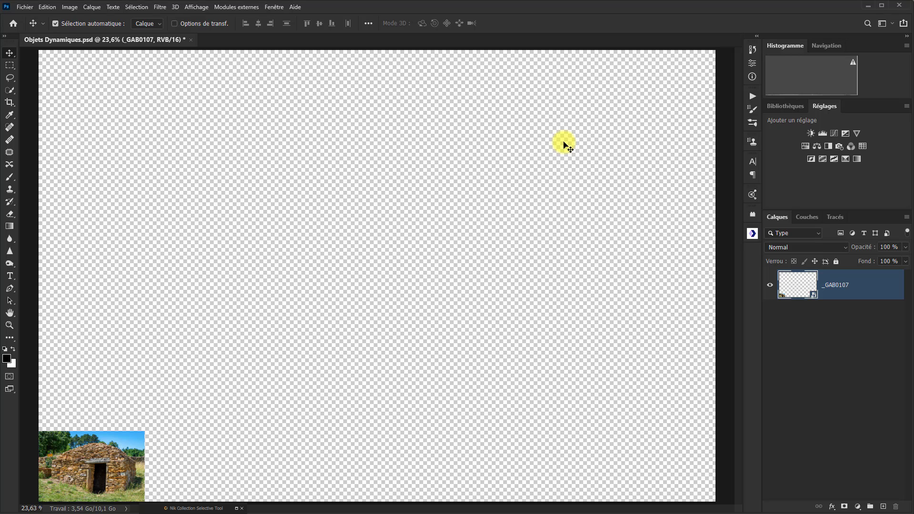
pyautogui.hotkey('ctrl', 't')
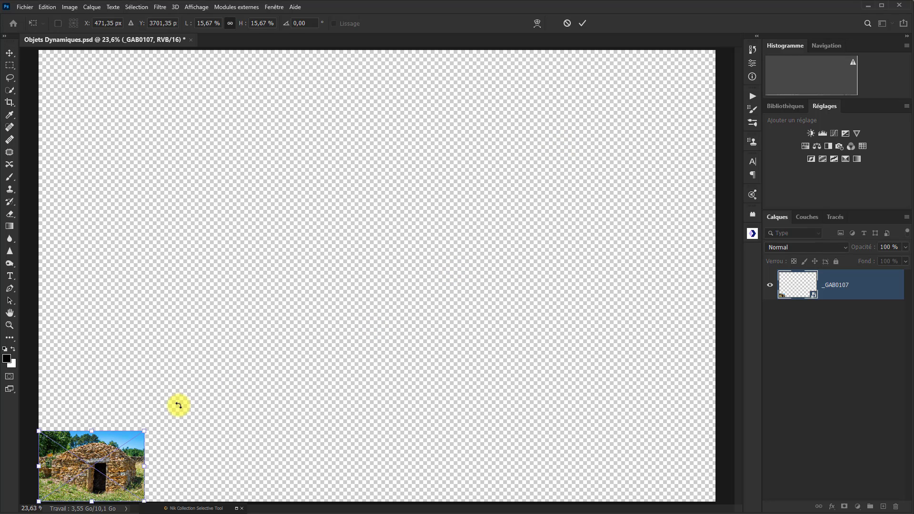
pyautogui.moveTo(145, 432); pyautogui.dragTo(738, 85)
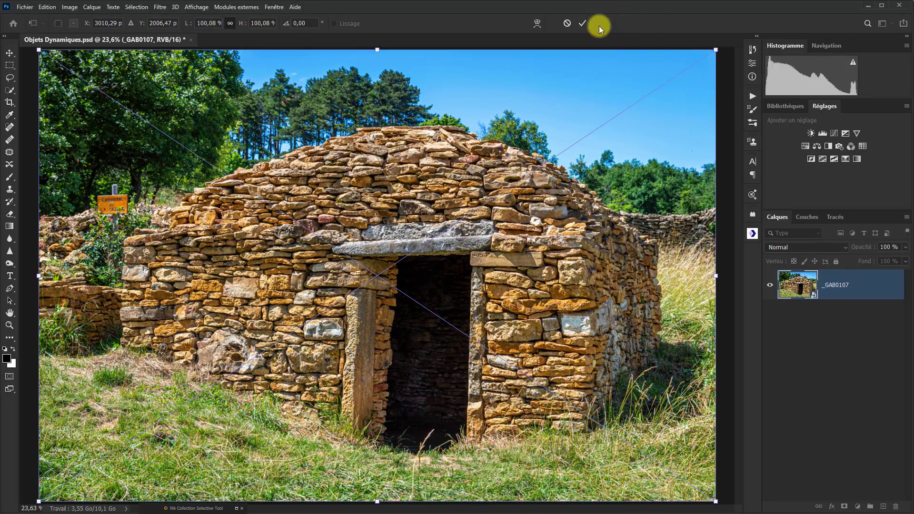
pyautogui.click(580, 23)
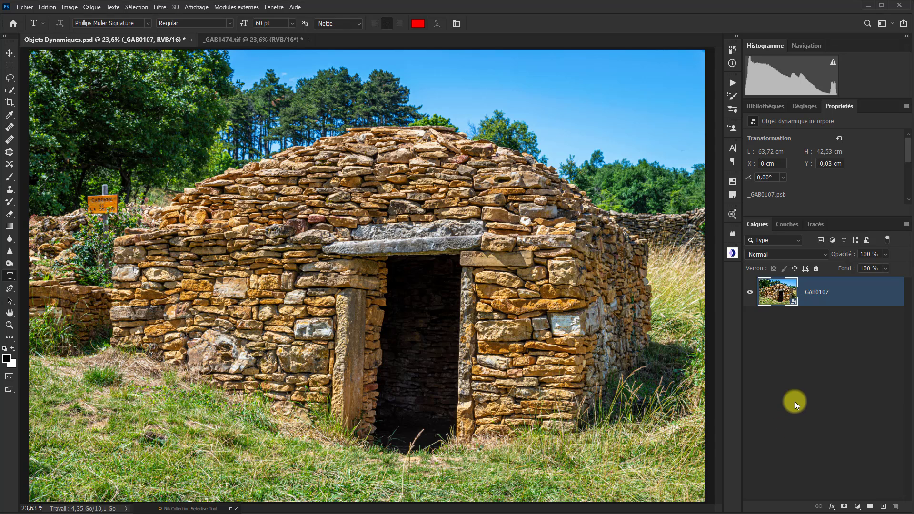
pyautogui.click(24, 7)
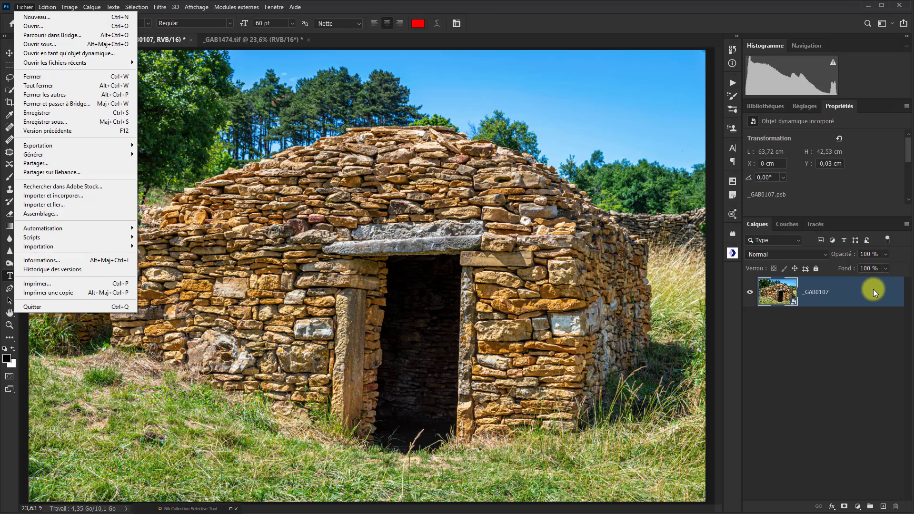
pyautogui.click(874, 290)
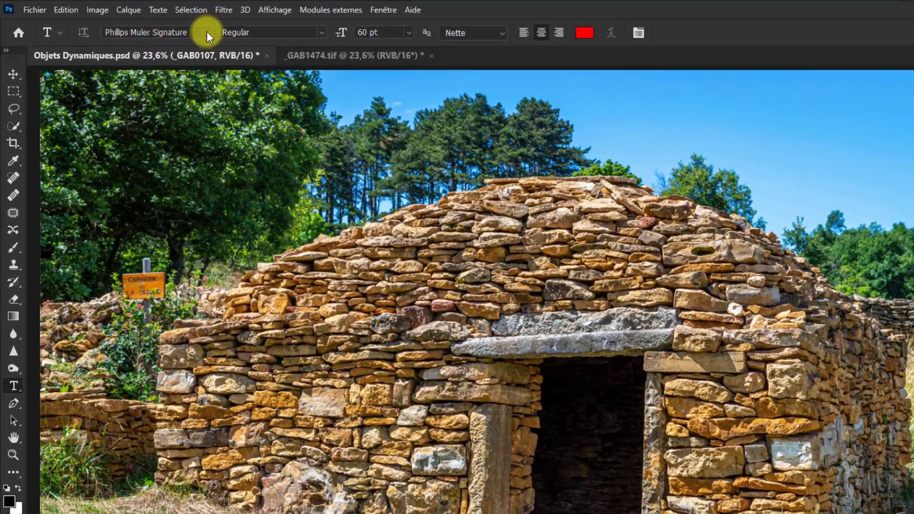
# - Add the photographer's full name as white 60 pt text in the Phillips Muler Signature font over the stone wall
pyautogui.click(148, 23)
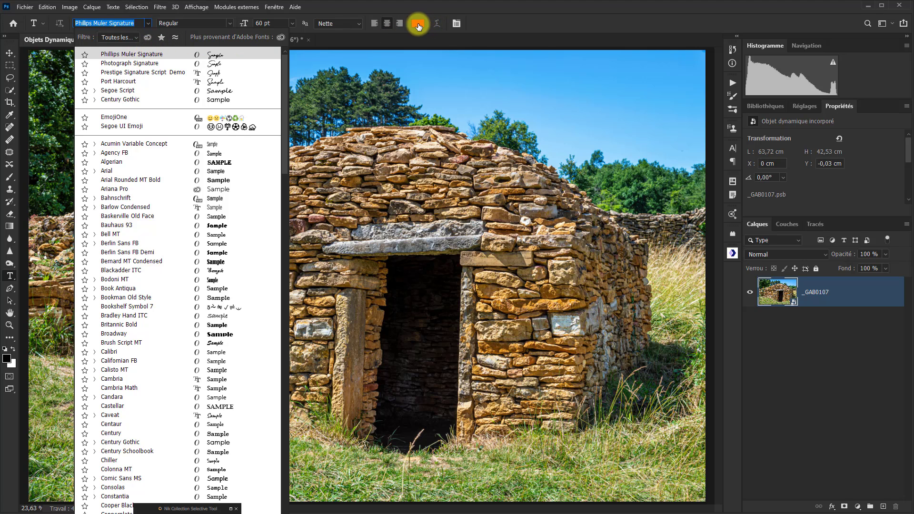
pyautogui.click(274, 192)
pyautogui.moveTo(270, 194); pyautogui.dragTo(353, 213)
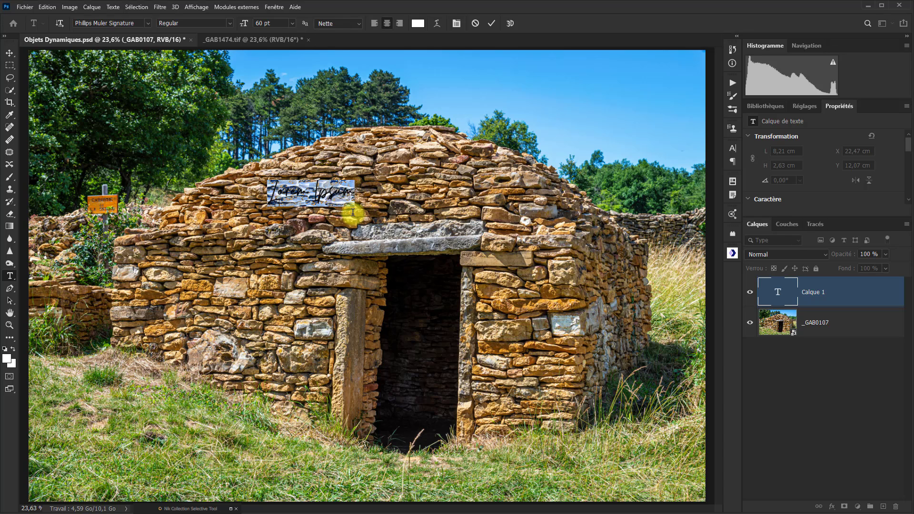
pyautogui.write('Cabo')
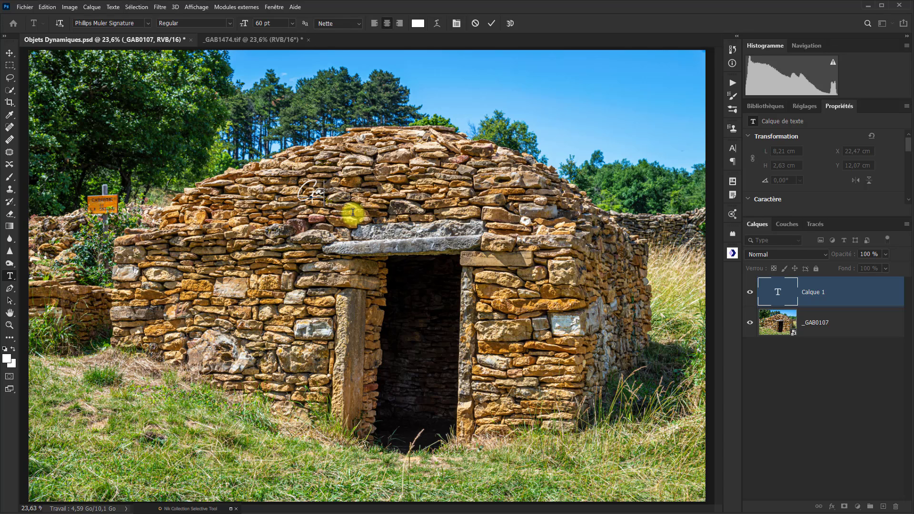
pyautogui.write('iel')
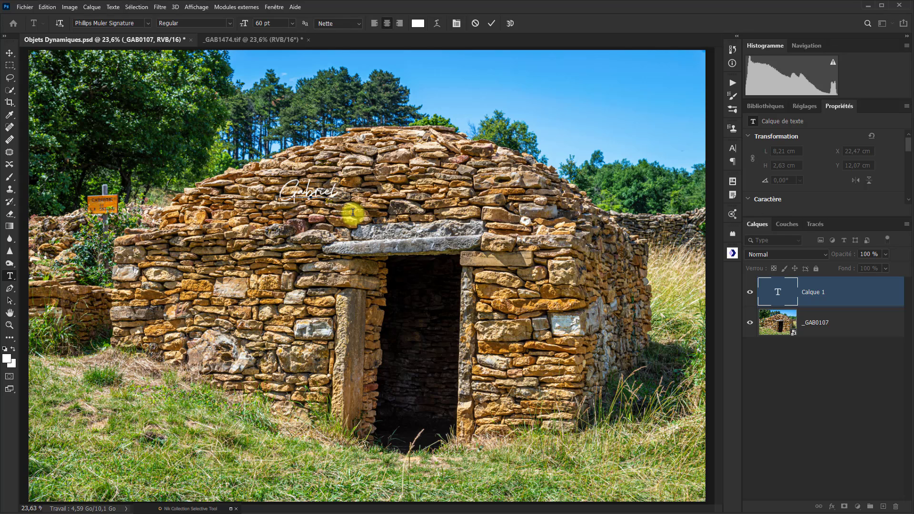
pyautogui.write(' Mermet')
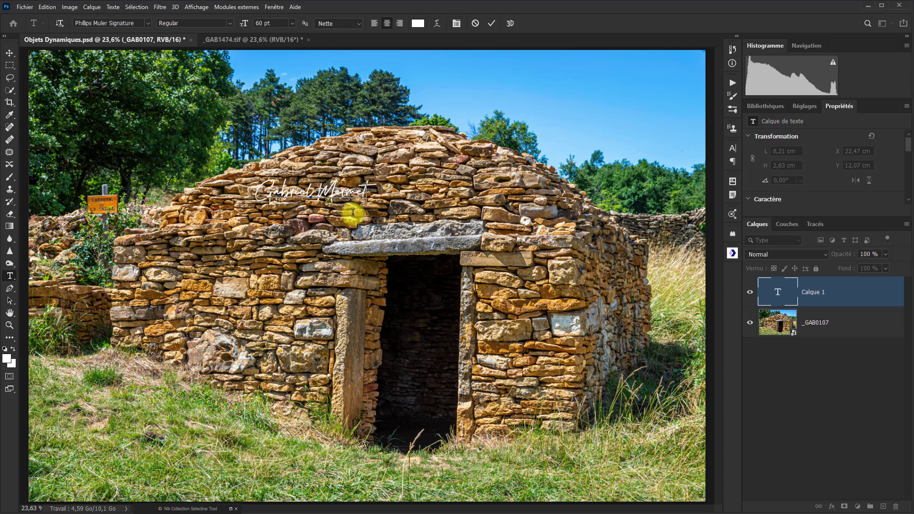
pyautogui.write(' Bo')
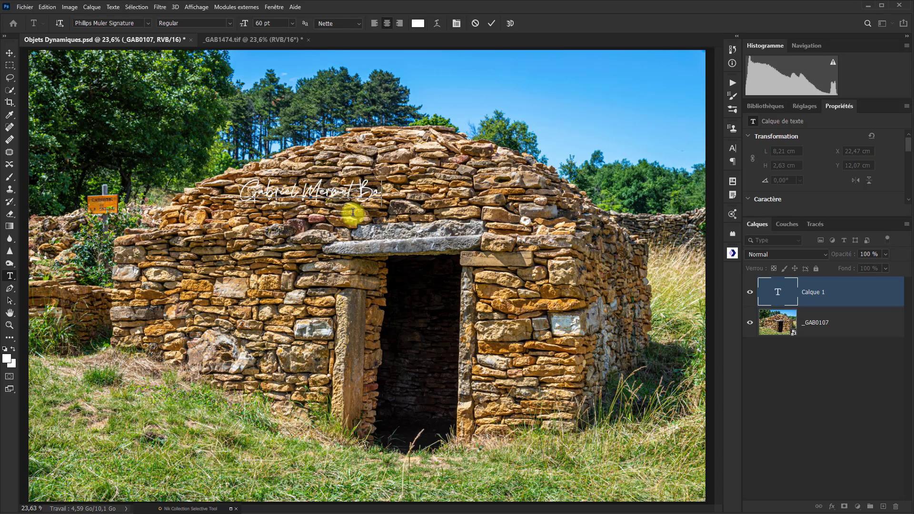
pyautogui.write('uvier')
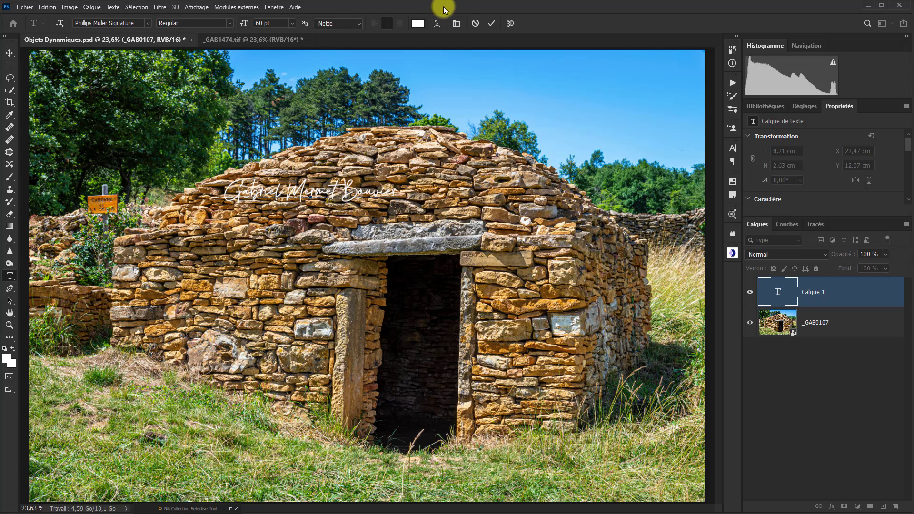
pyautogui.click(493, 22)
# - Move the signature to the photo's lower-right corner, about X 46.2 cm, Y 39.4 cm, and convert its text layer to a smart object
pyautogui.press('v')
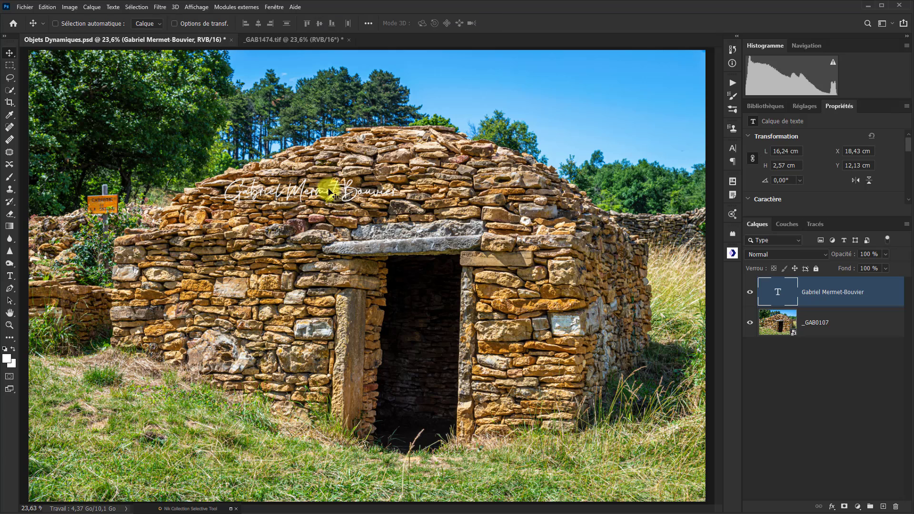
pyautogui.moveTo(332, 190)
pyautogui.mouseDown()
pyautogui.moveTo(547, 369)
pyautogui.moveTo(630, 483)
pyautogui.mouseUp()
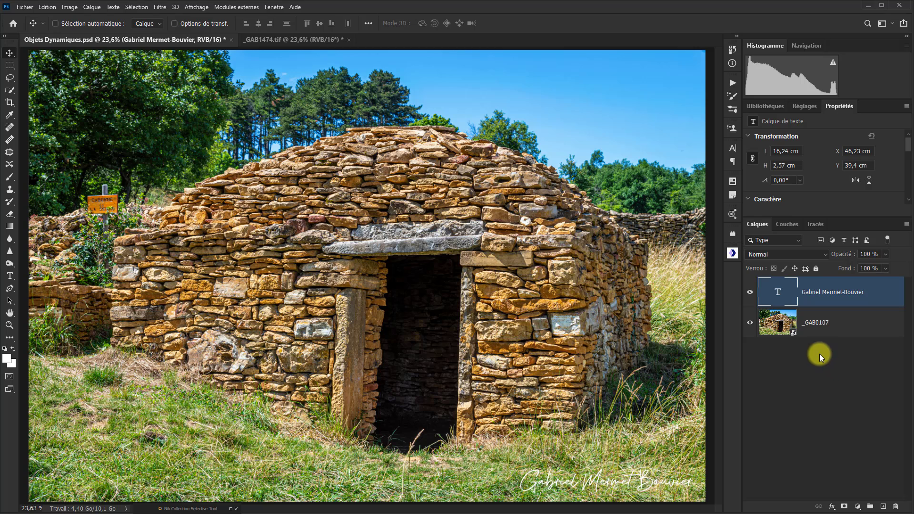
pyautogui.rightClick(841, 295)
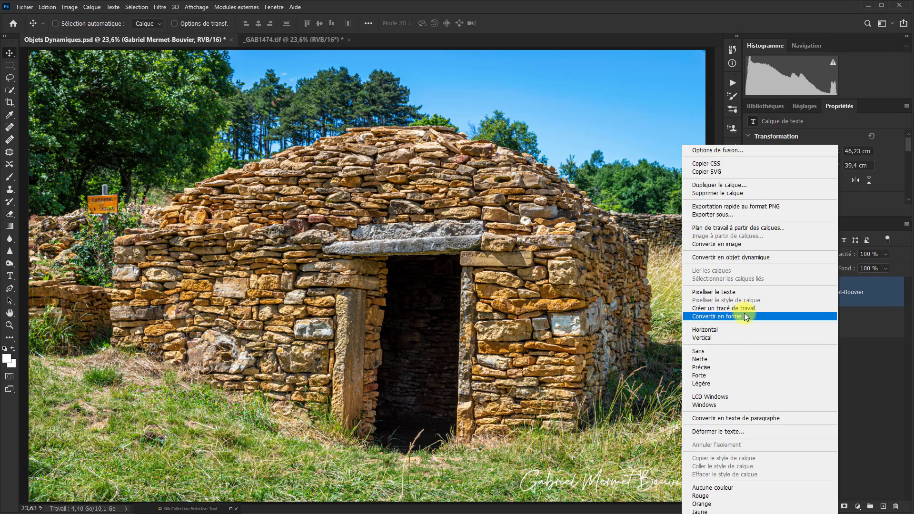
pyautogui.click(736, 258)
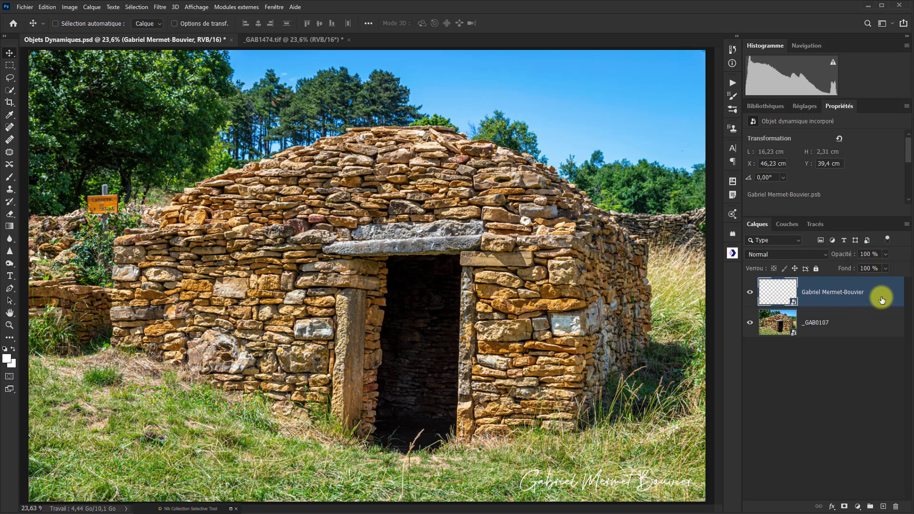
# - Open the signature smart object's contents and add an Invert (Inverser) adjustment layer above the text
pyautogui.doubleClick(777, 291)
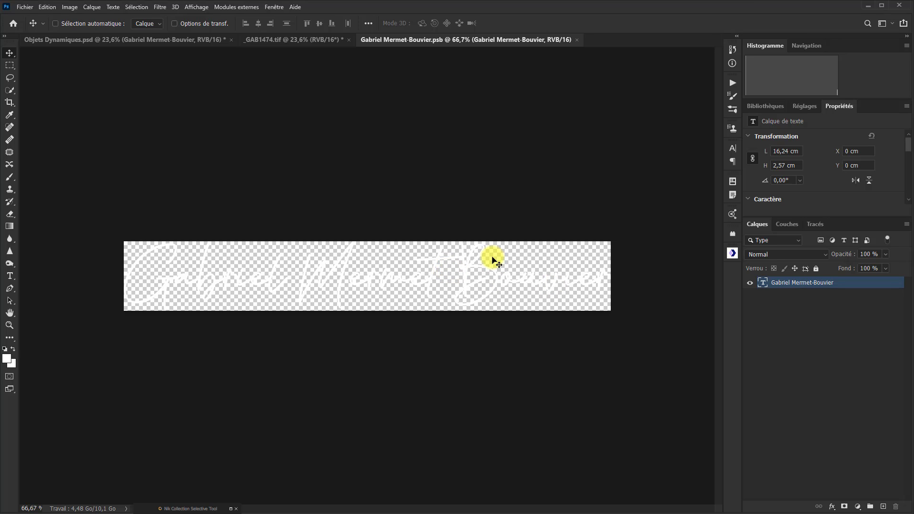
pyautogui.click(140, 42)
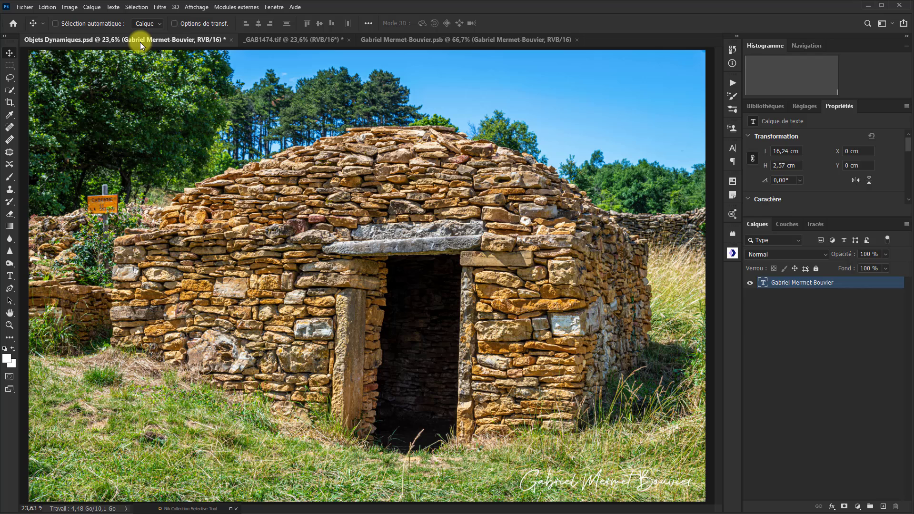
pyautogui.click(419, 41)
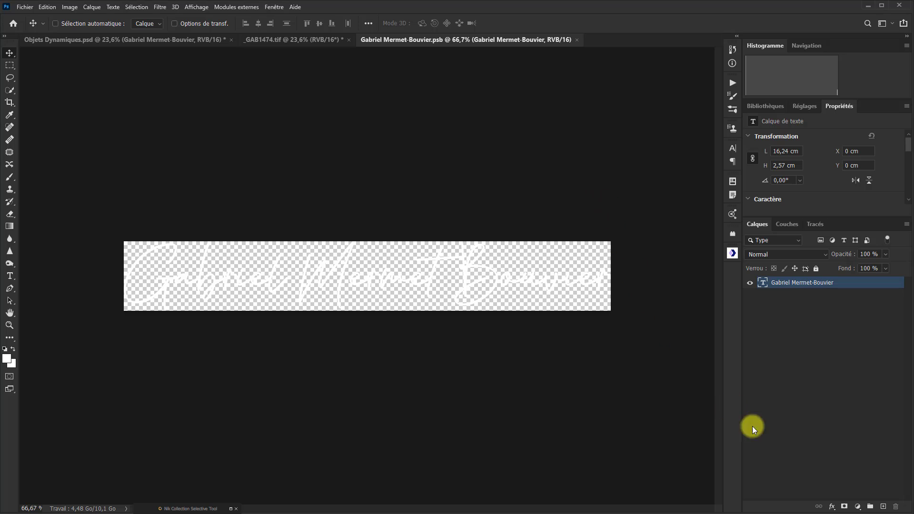
pyautogui.click(858, 508)
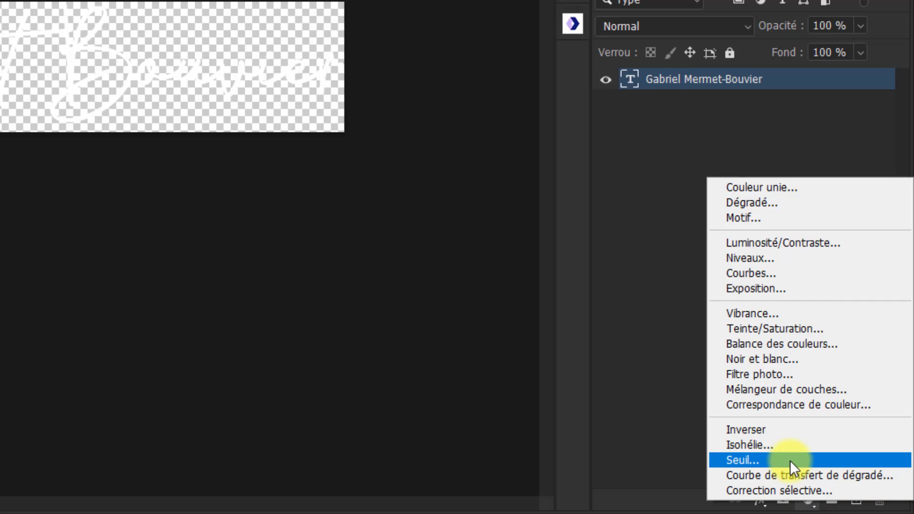
pyautogui.click(782, 430)
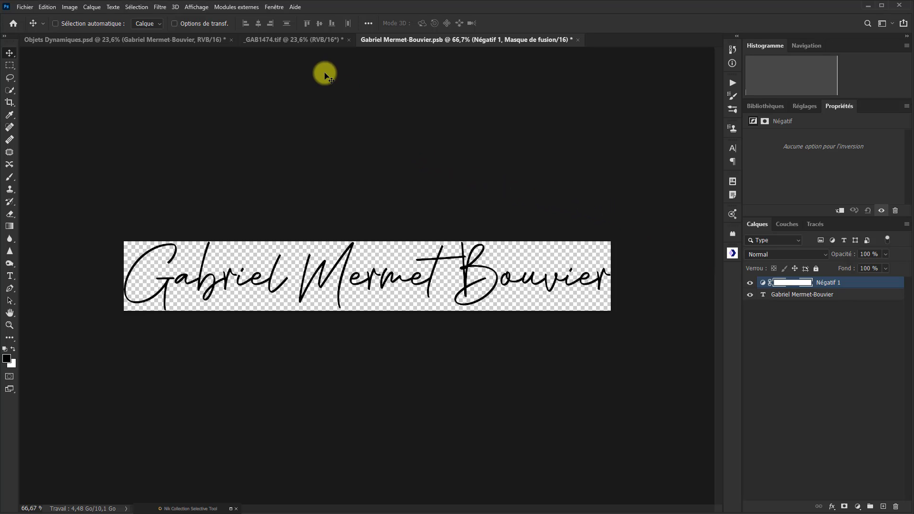
# - Create a layer comp named Noire that records layer visibility in the signature document
pyautogui.click(278, 7)
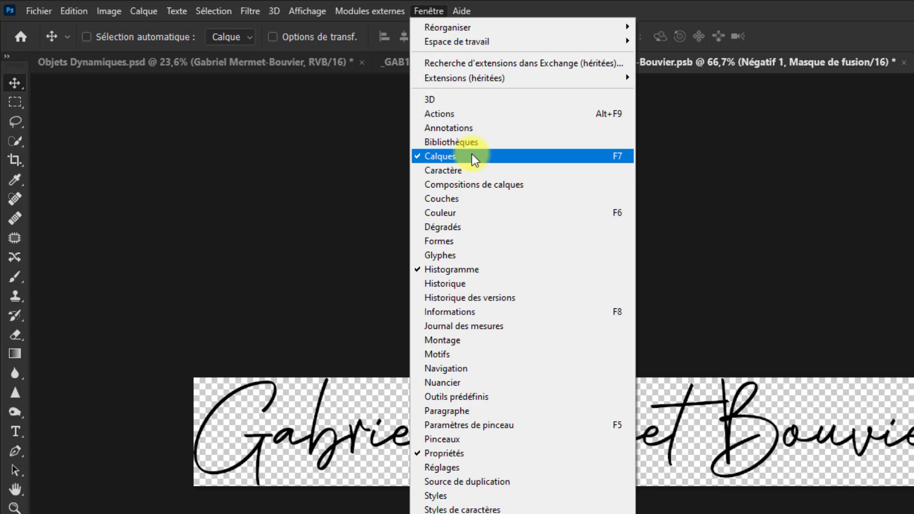
pyautogui.click(476, 186)
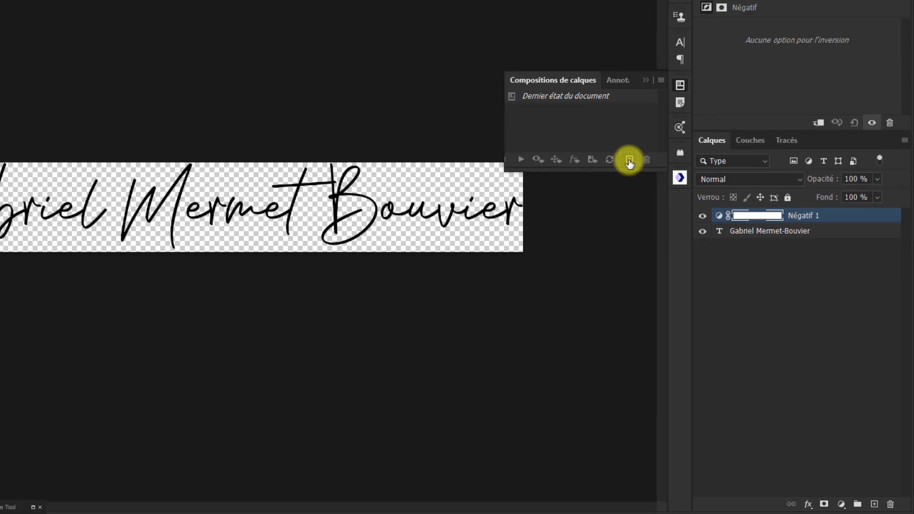
pyautogui.click(644, 179)
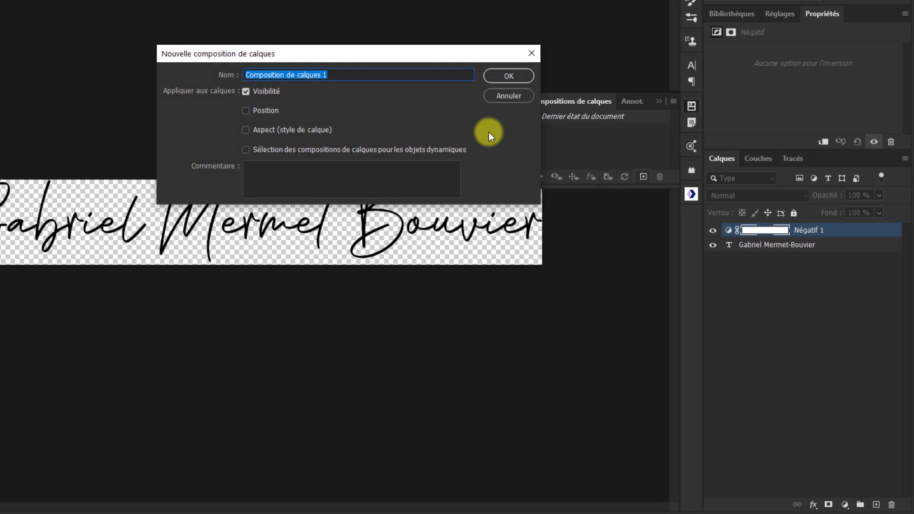
pyautogui.write('N')
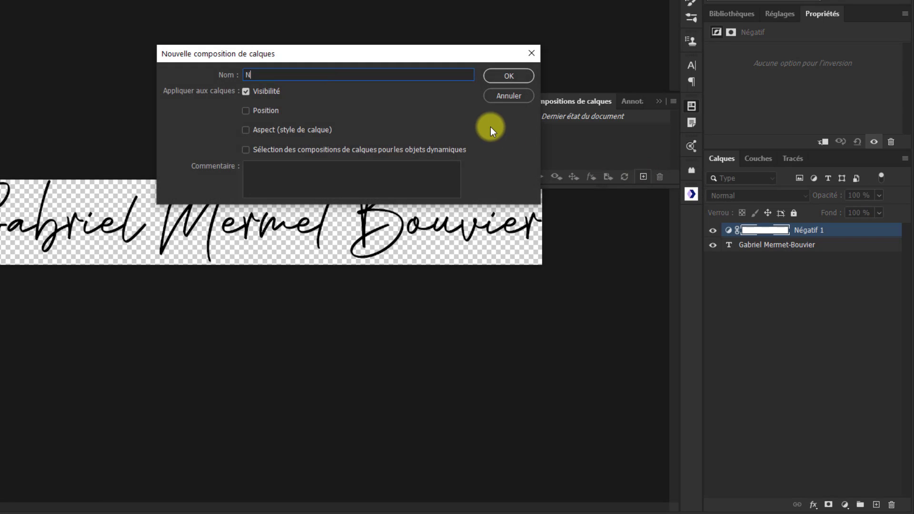
pyautogui.write('oire')
pyautogui.click(506, 76)
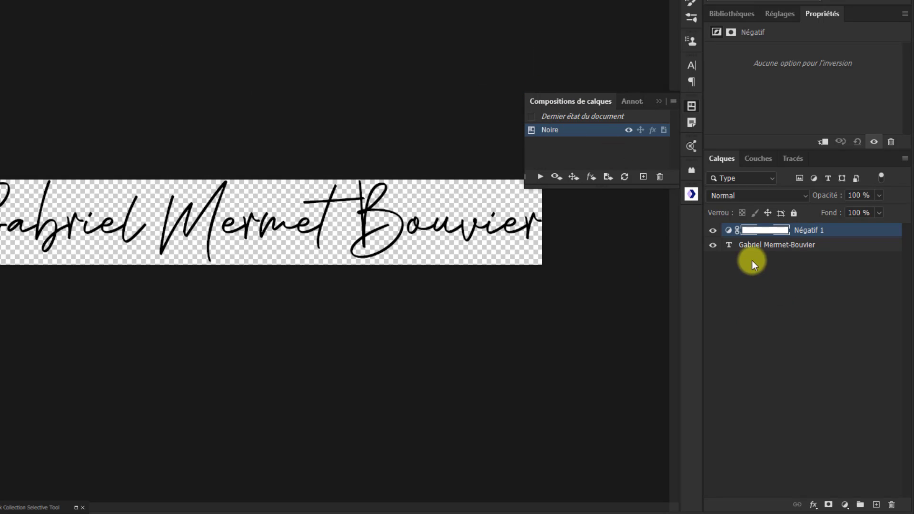
# - Hide the Négatif 1 adjustment layer and create a layer comp named Blanche that records layer visibility
pyautogui.click(713, 231)
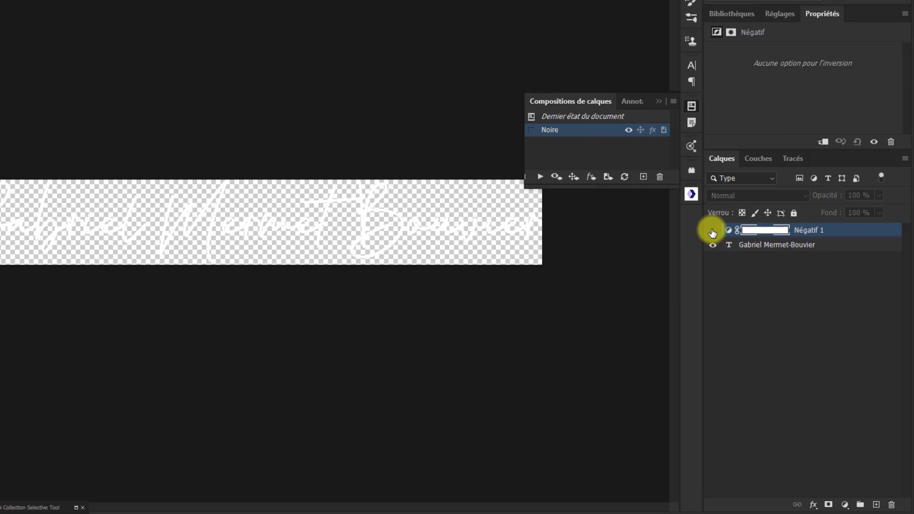
pyautogui.click(713, 232)
pyautogui.click(644, 178)
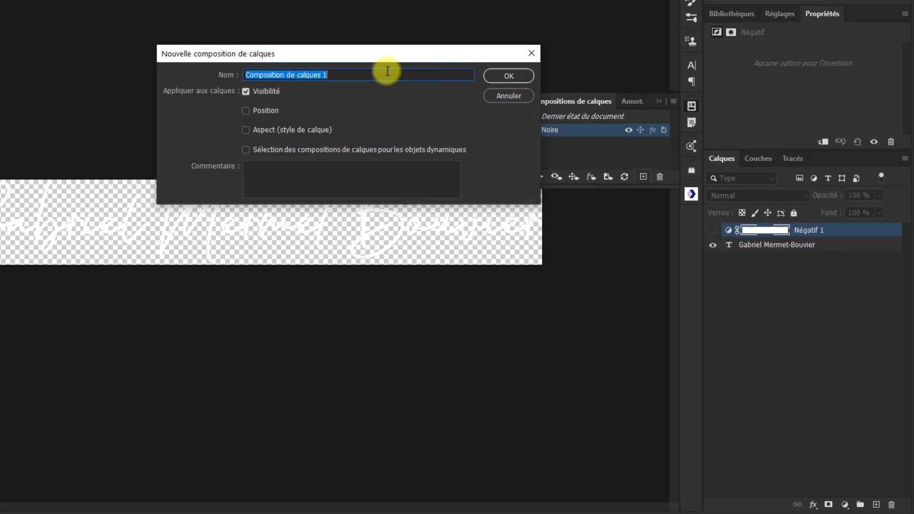
pyautogui.write('Blanc')
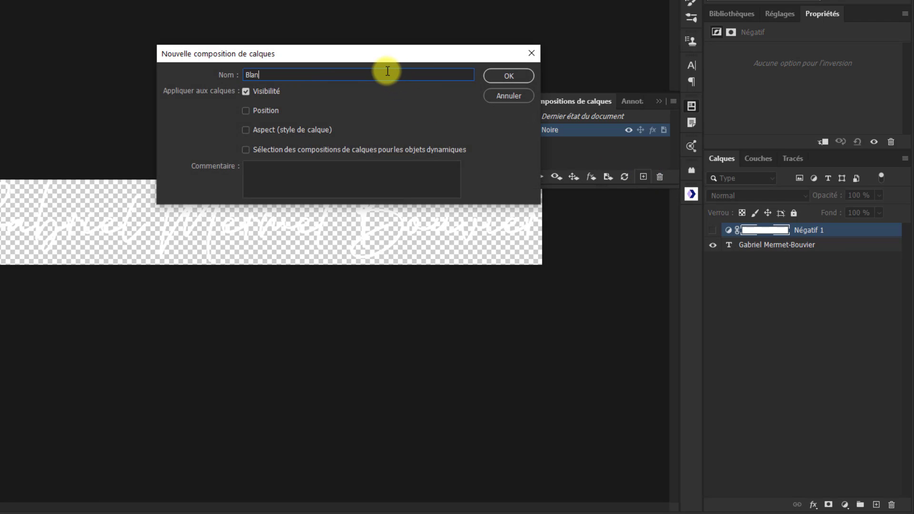
pyautogui.write('he')
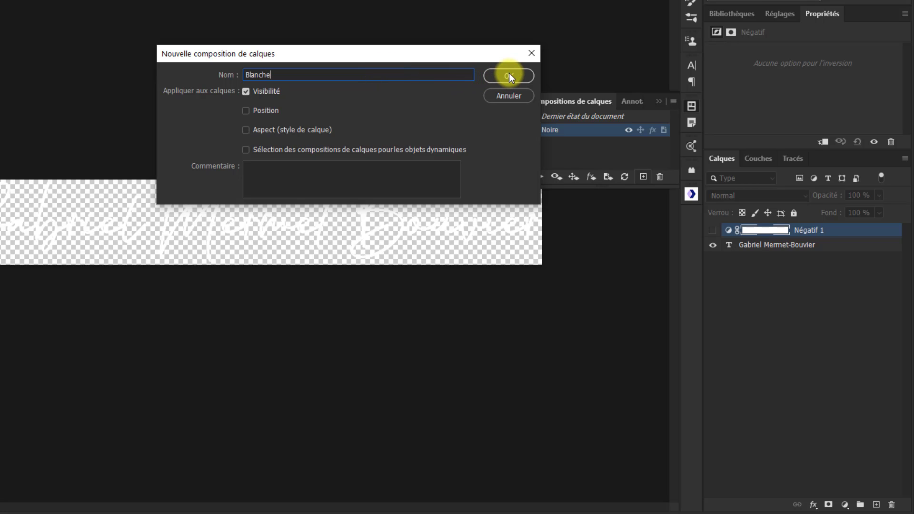
pyautogui.click(509, 76)
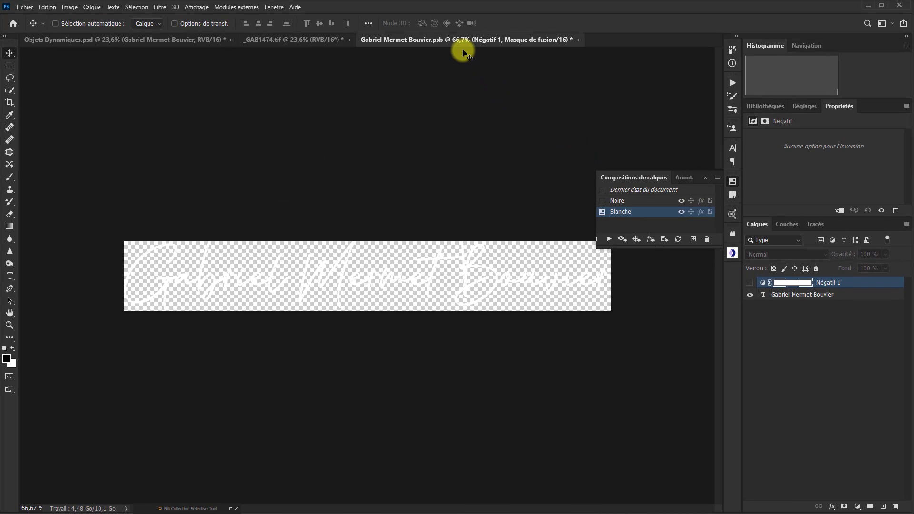
# - Save the signature document and apply the Noire layer comp to the signature smart object in Objets Dynamiques.psd
pyautogui.hotkey('ctrl', 's')
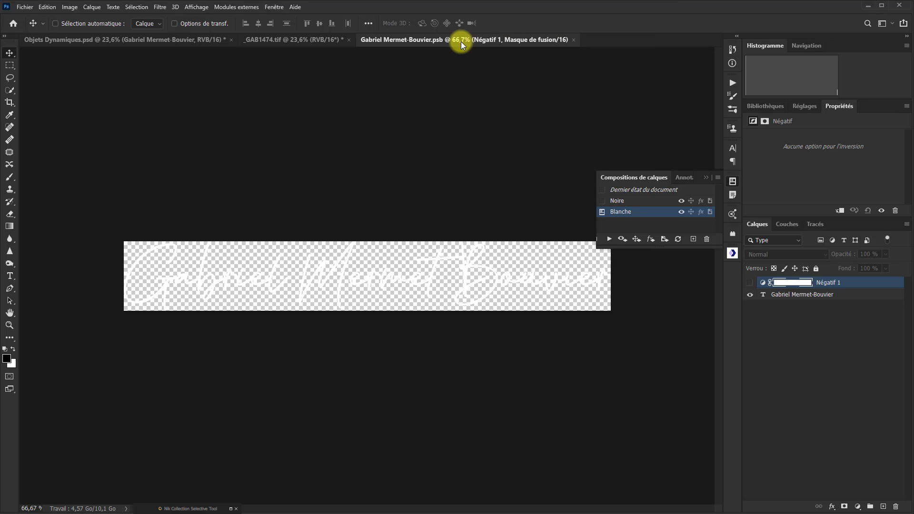
pyautogui.click(99, 39)
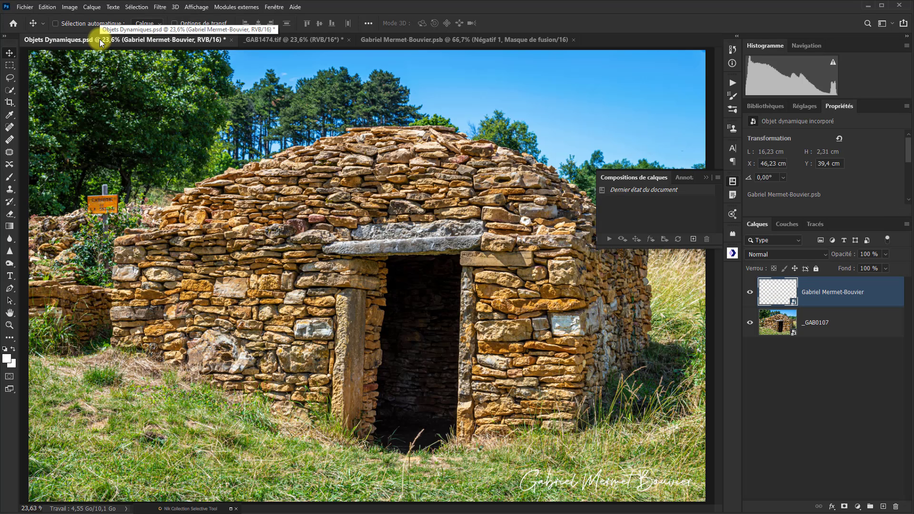
pyautogui.click(706, 176)
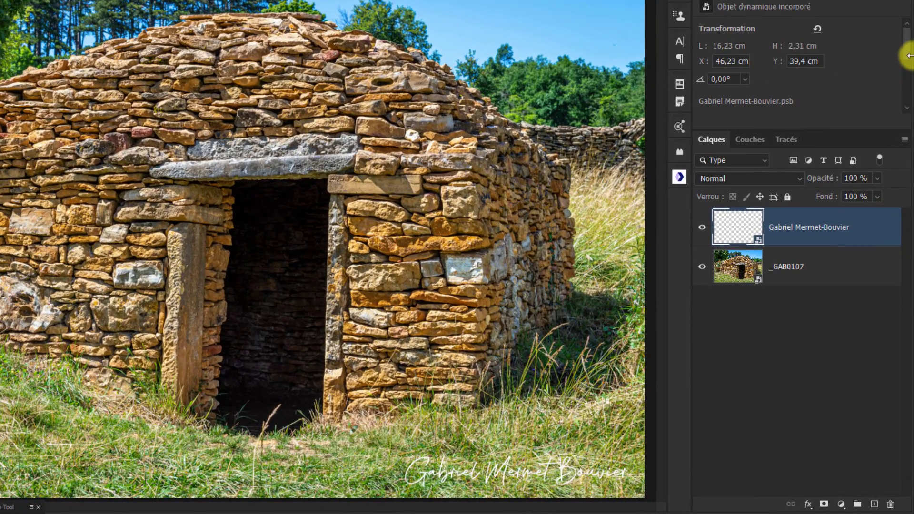
pyautogui.moveTo(909, 56); pyautogui.dragTo(908, 79)
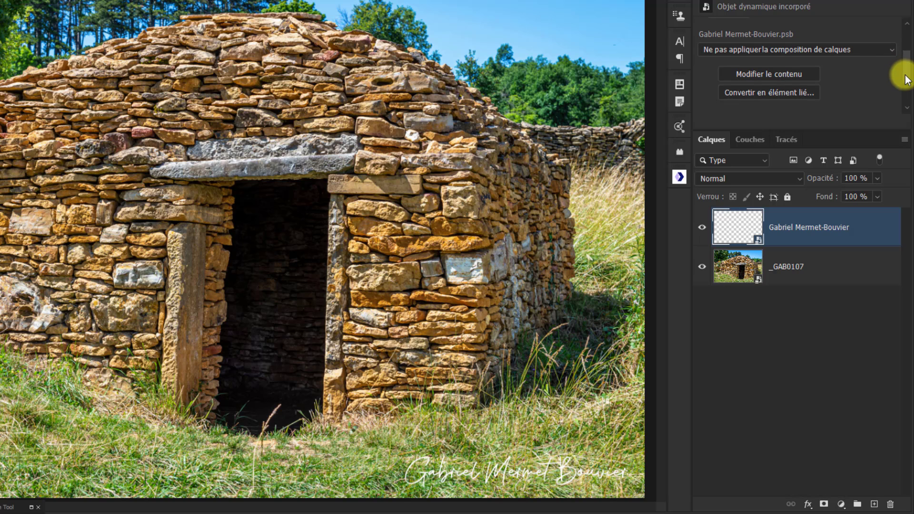
pyautogui.click(893, 50)
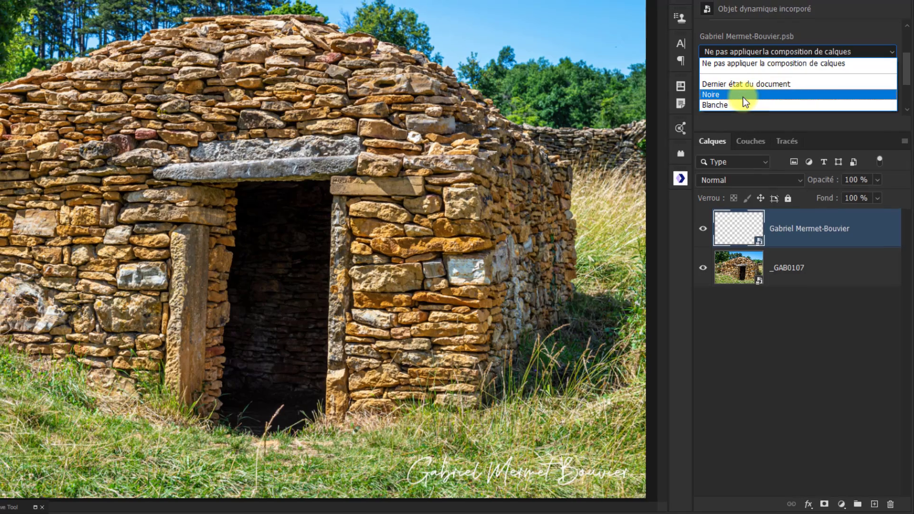
pyautogui.click(743, 94)
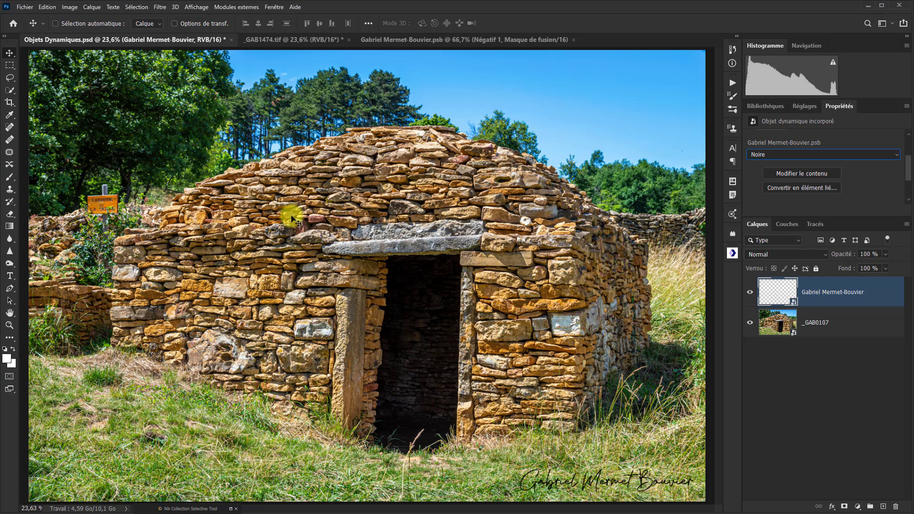
# - Place the signature PSB file as a linked smart object in the _GAB1474.tif portrait
pyautogui.click(293, 40)
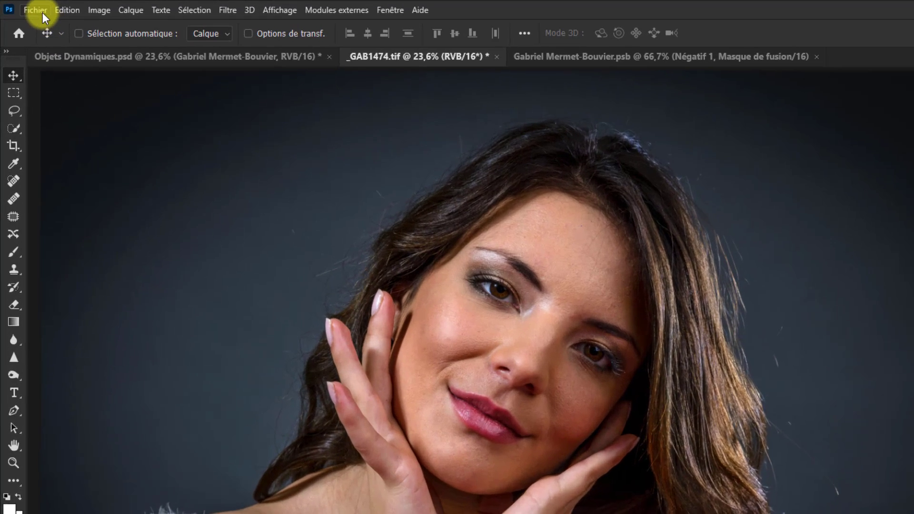
pyautogui.click(27, 7)
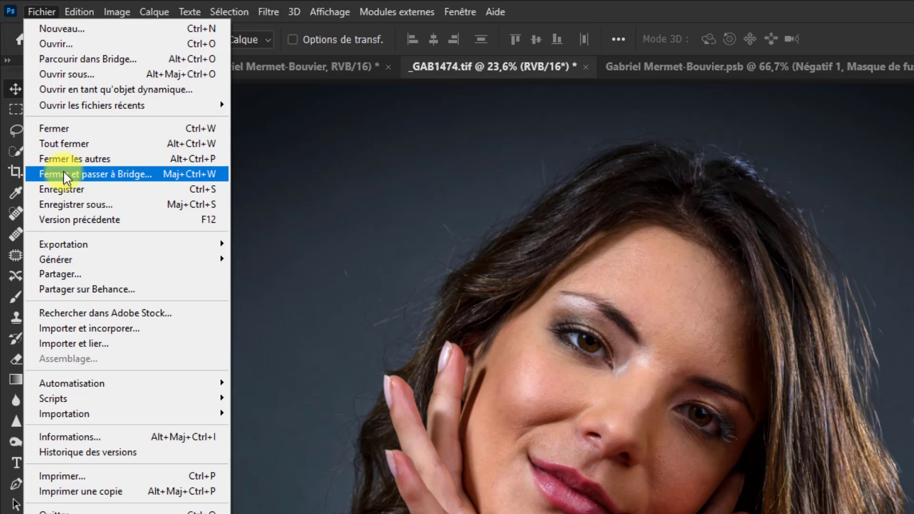
pyautogui.click(113, 345)
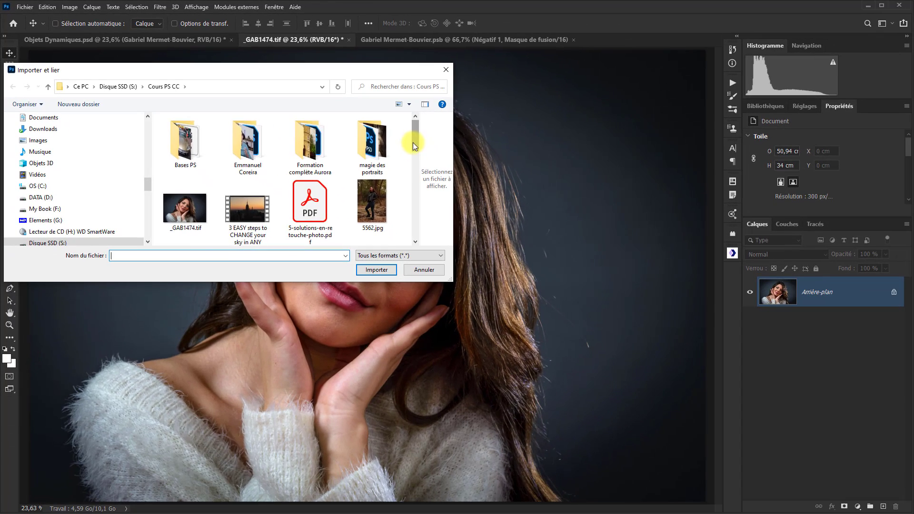
pyautogui.moveTo(413, 142); pyautogui.dragTo(402, 212)
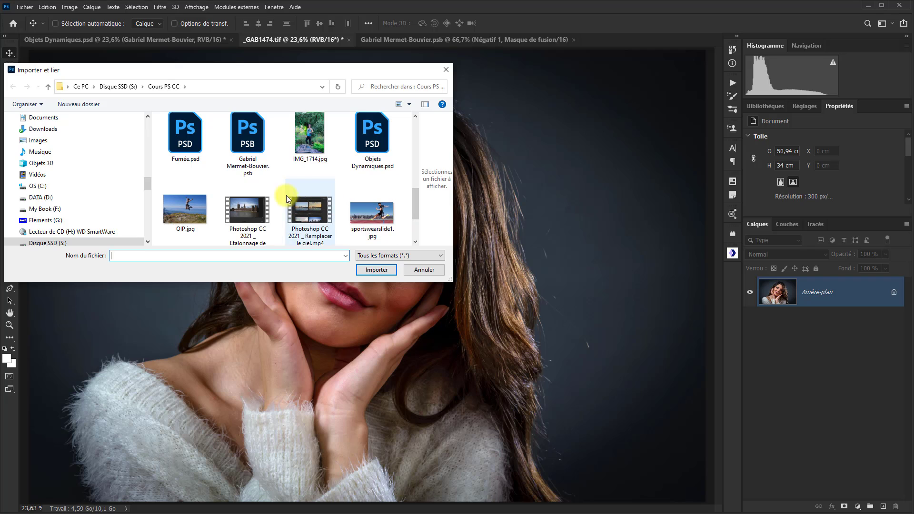
pyautogui.click(240, 139)
pyautogui.click(377, 270)
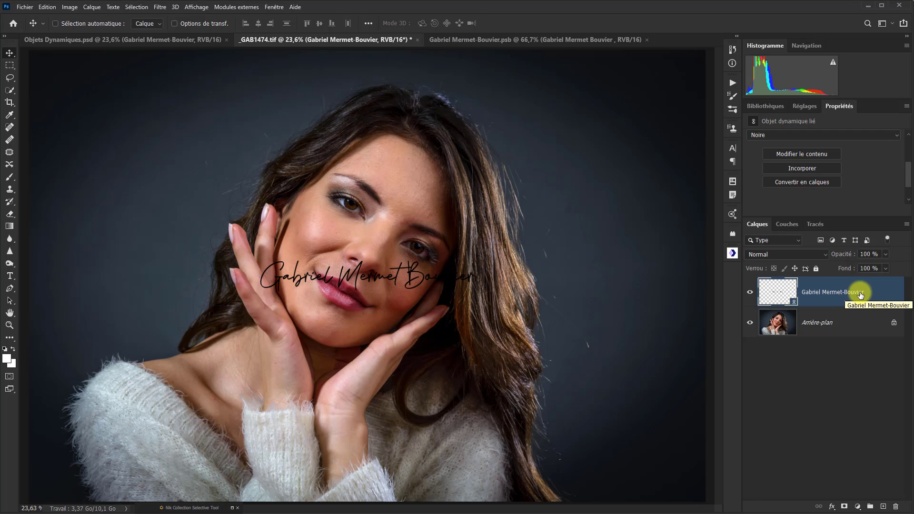
# - Scale the linked signature to about 72% and move it to the portrait's lower-right corner
pyautogui.hotkey('ctrl', 't')
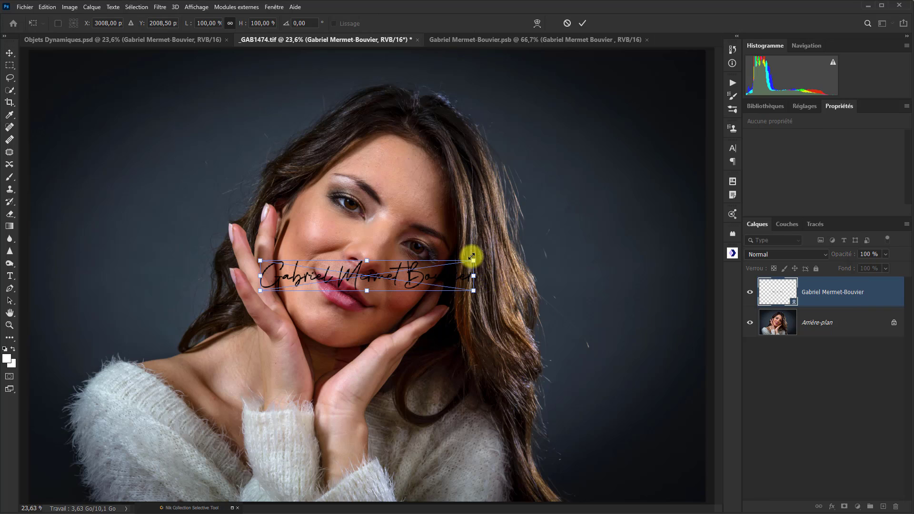
pyautogui.moveTo(473, 260); pyautogui.dragTo(414, 270)
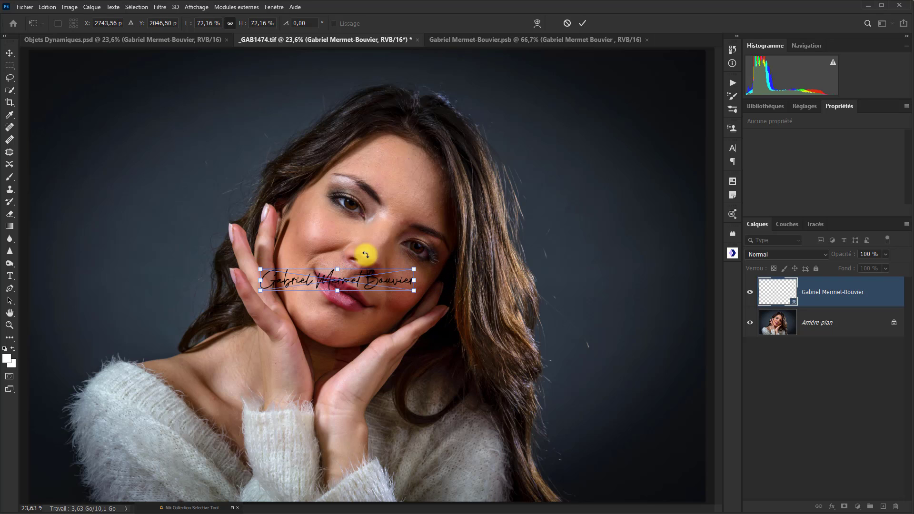
pyautogui.click(584, 23)
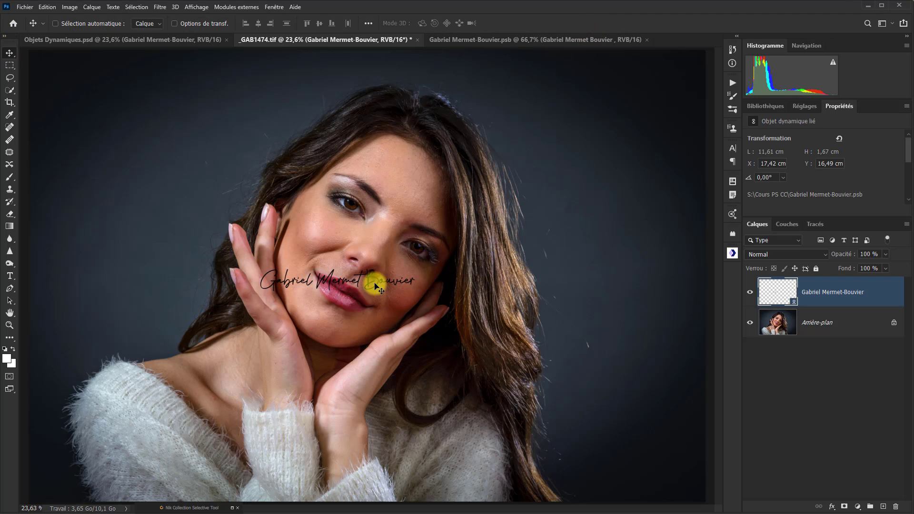
pyautogui.moveTo(375, 284)
pyautogui.mouseDown()
pyautogui.moveTo(443, 324)
pyautogui.moveTo(657, 495)
pyautogui.moveTo(654, 485)
pyautogui.mouseUp()
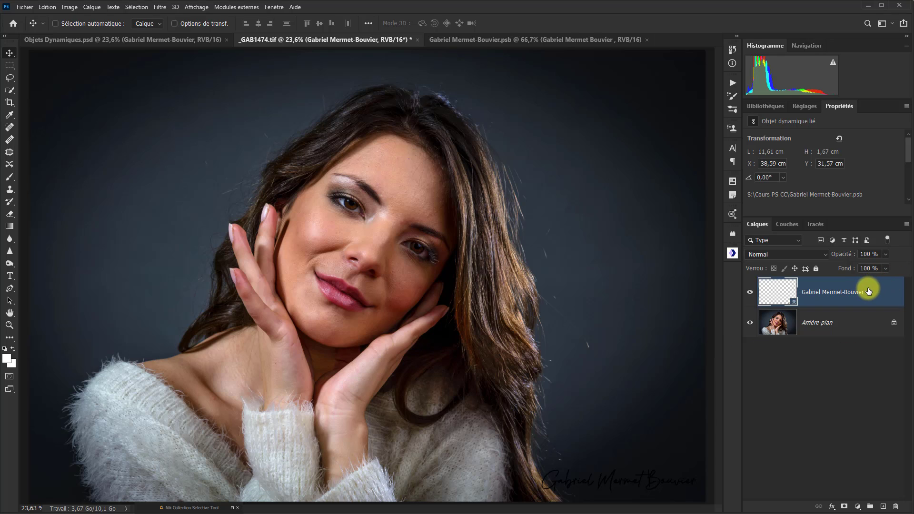
# - Apply the Blanche layer comp to the linked signature in the portrait
pyautogui.moveTo(908, 143); pyautogui.dragTo(907, 165)
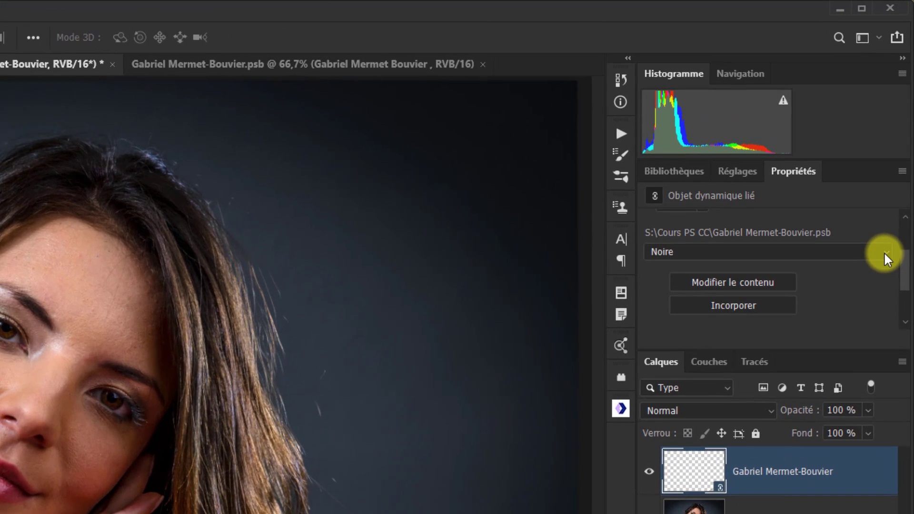
pyautogui.click(898, 161)
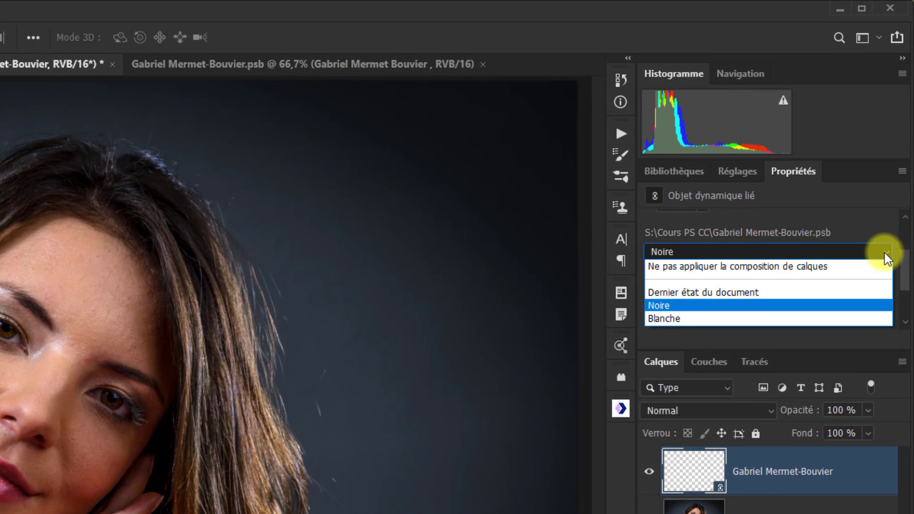
pyautogui.click(689, 317)
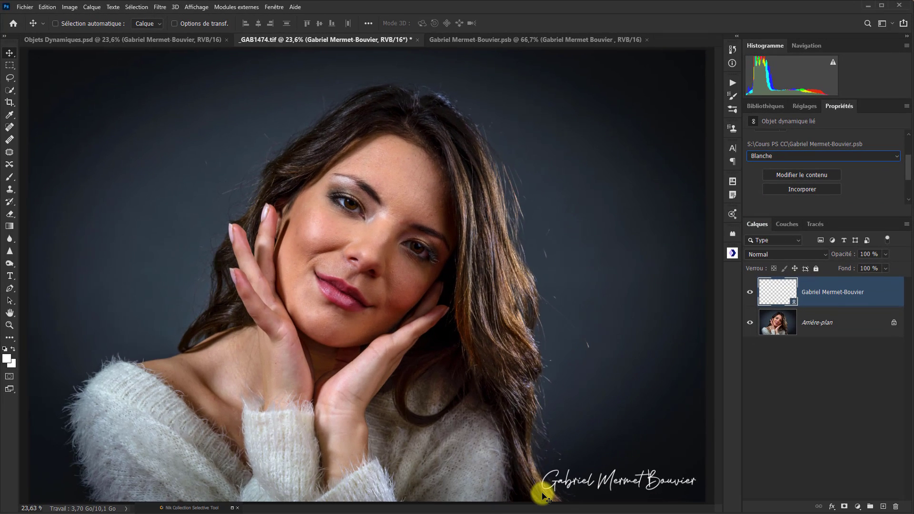
# - Scale the portrait's signature down to about 64% and nestle it closer to the lower-right corner
pyautogui.moveTo(544, 496); pyautogui.dragTo(544, 495)
pyautogui.hotkey('ctrl', 't')
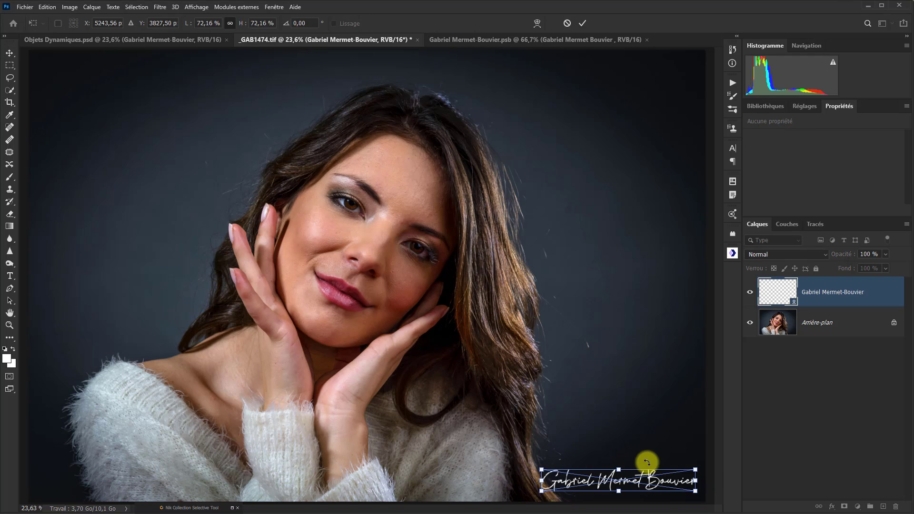
pyautogui.moveTo(695, 469)
pyautogui.mouseDown()
pyautogui.moveTo(677, 473)
pyautogui.moveTo(666, 492)
pyautogui.mouseUp()
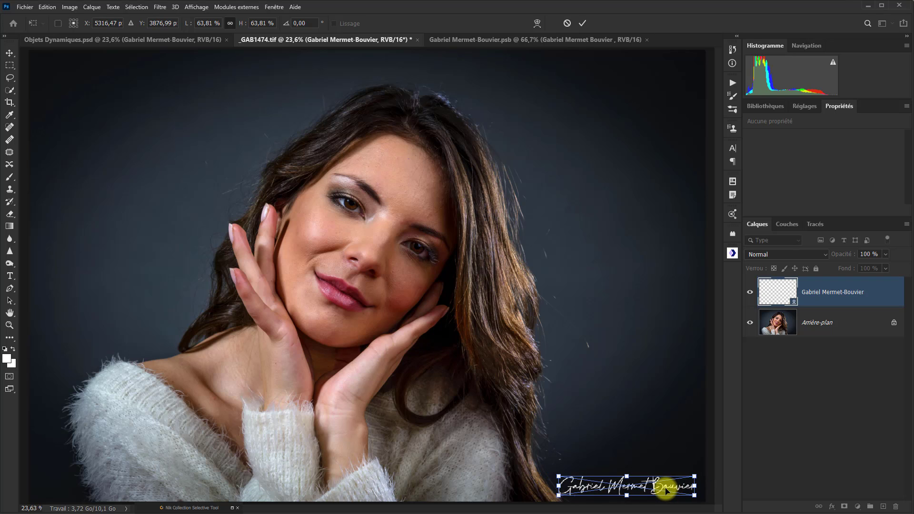
pyautogui.press('Return')
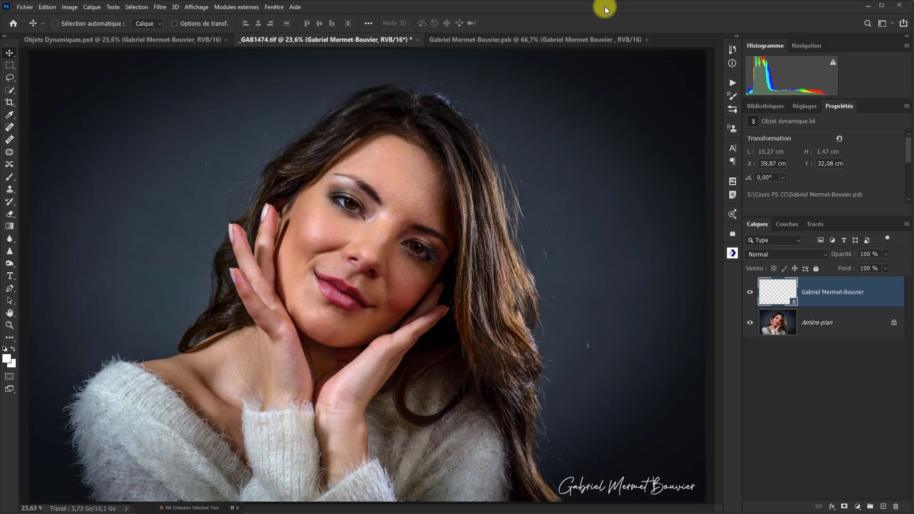
# - Recolour all the text in the signature PSB document to red (ff2c09) and save the document
pyautogui.click(536, 41)
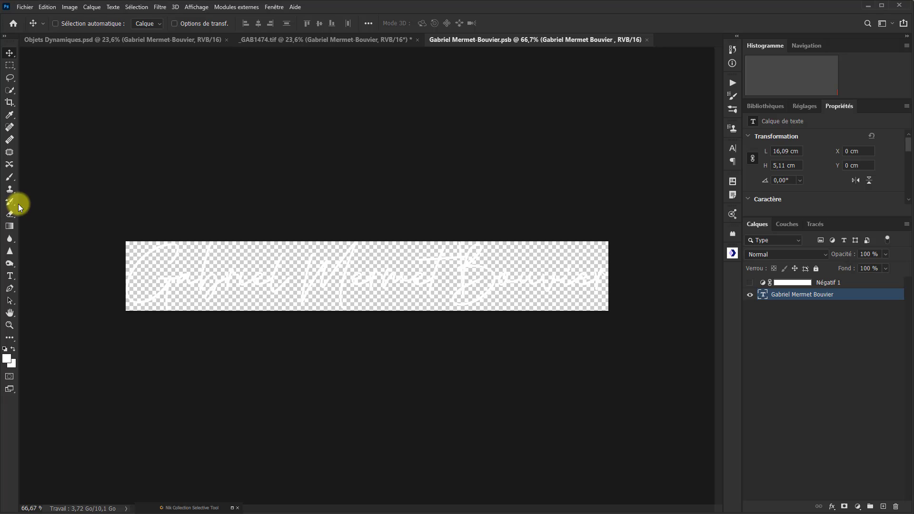
pyautogui.click(10, 276)
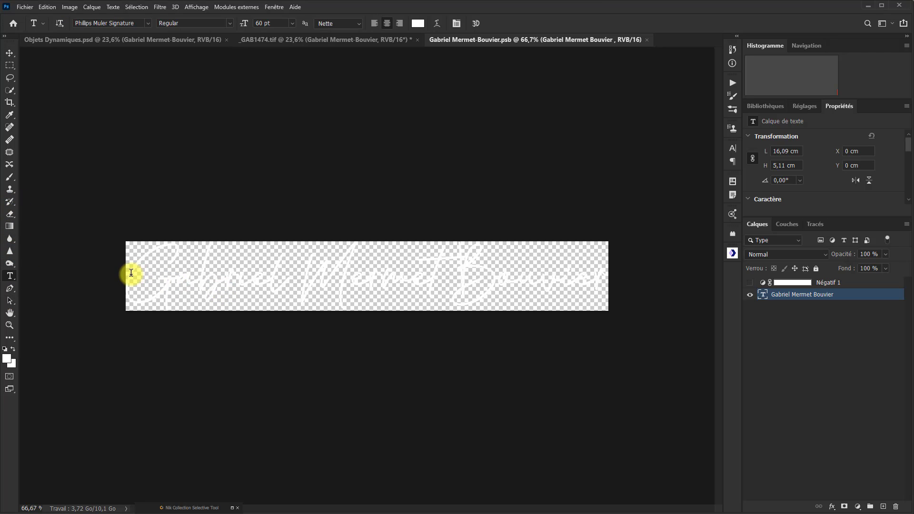
pyautogui.moveTo(128, 273)
pyautogui.mouseDown()
pyautogui.moveTo(437, 296)
pyautogui.moveTo(609, 285)
pyautogui.mouseUp()
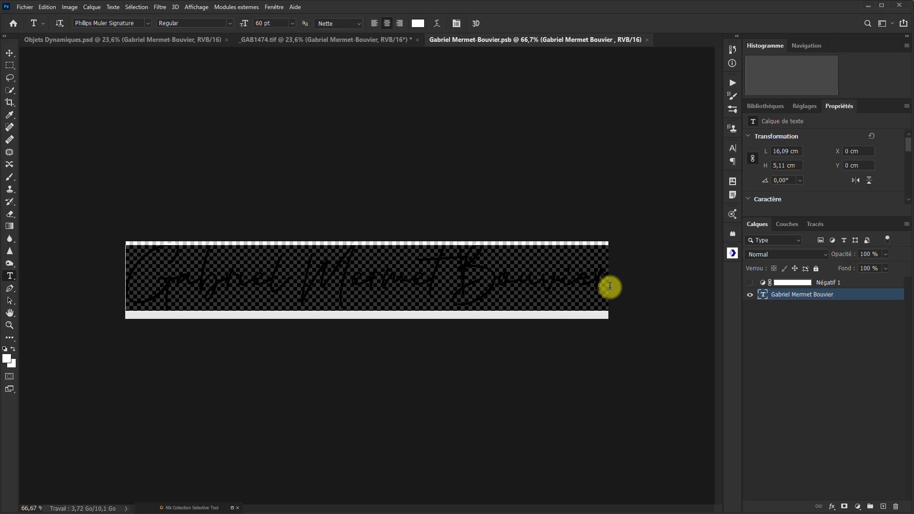
pyautogui.click(418, 23)
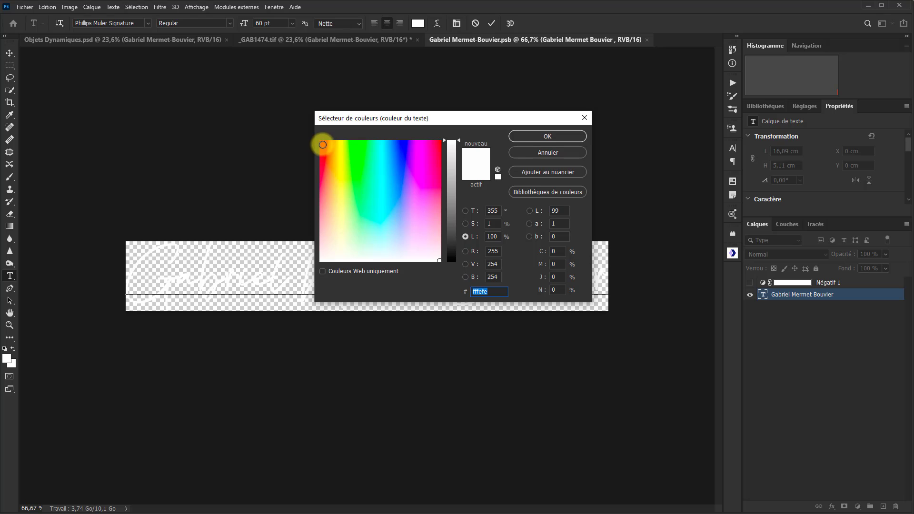
pyautogui.click(323, 145)
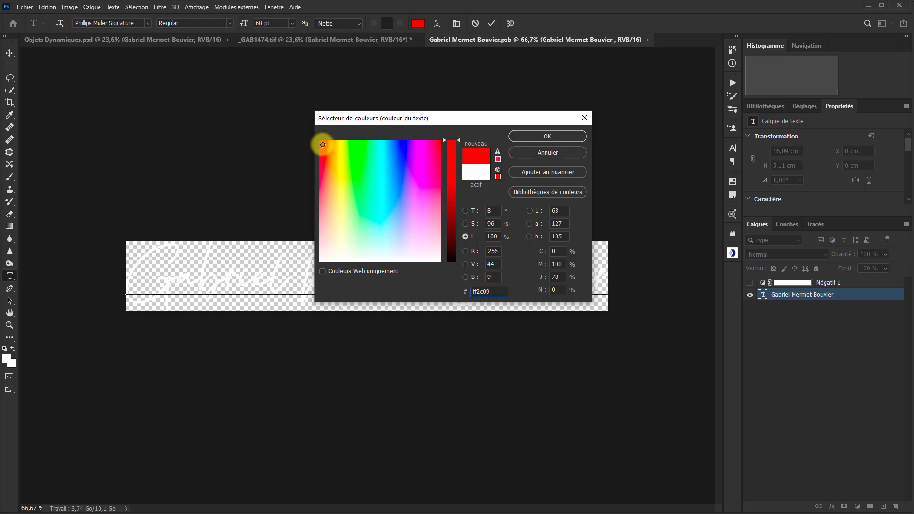
pyautogui.click(562, 138)
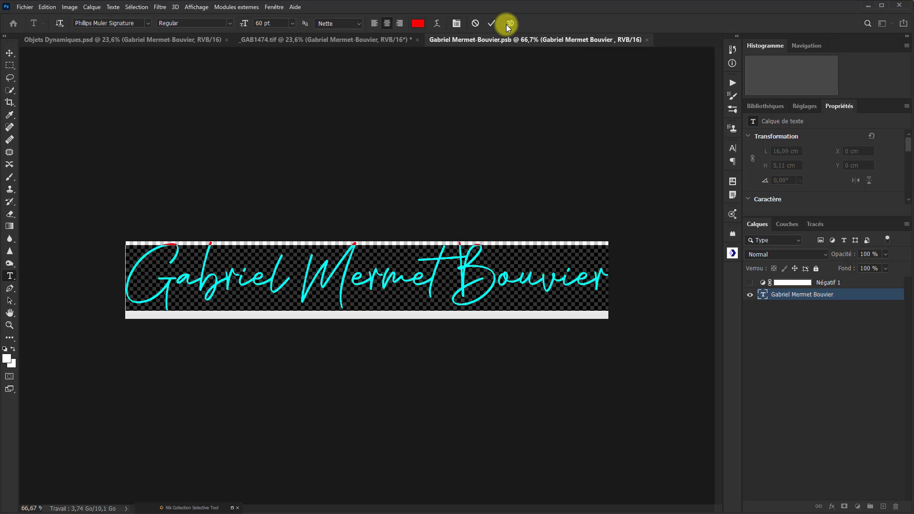
pyautogui.click(492, 23)
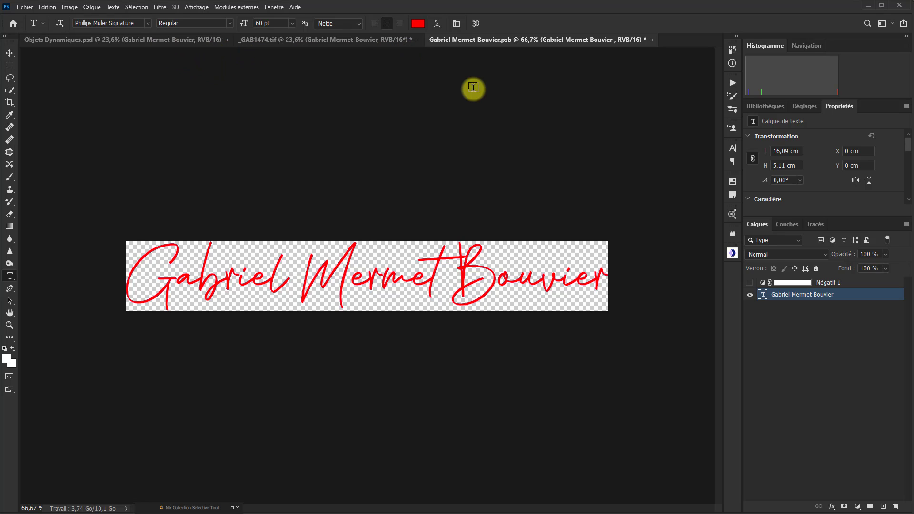
pyautogui.hotkey('ctrl', 's')
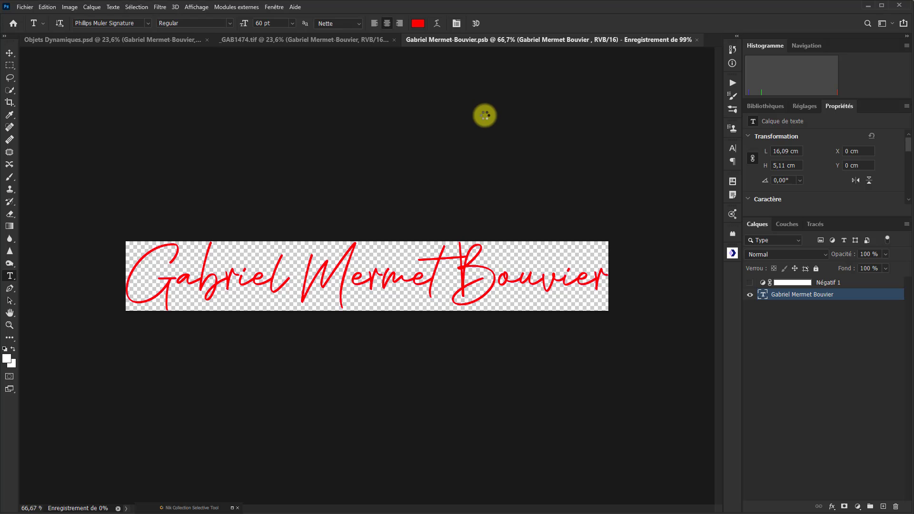
pyautogui.hotkey('ctrl', 's')
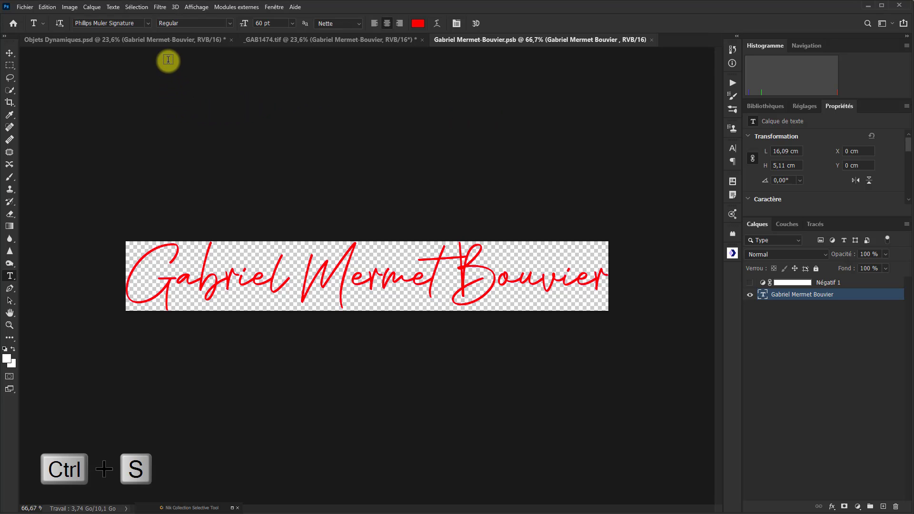
# - Apply the Blanche layer comp to the linked signature in Objets Dynamiques.psd and switch back to the _GAB1474.tif portrait
pyautogui.click(150, 42)
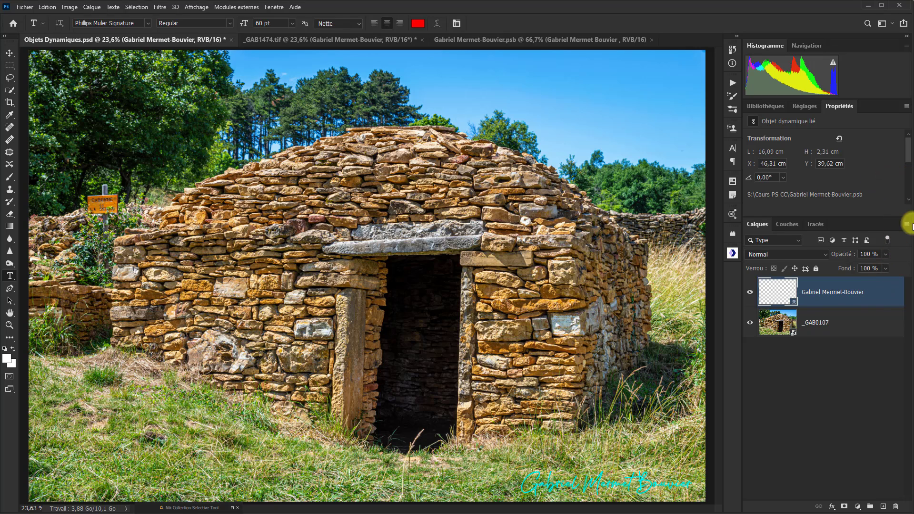
pyautogui.moveTo(908, 153); pyautogui.dragTo(908, 182)
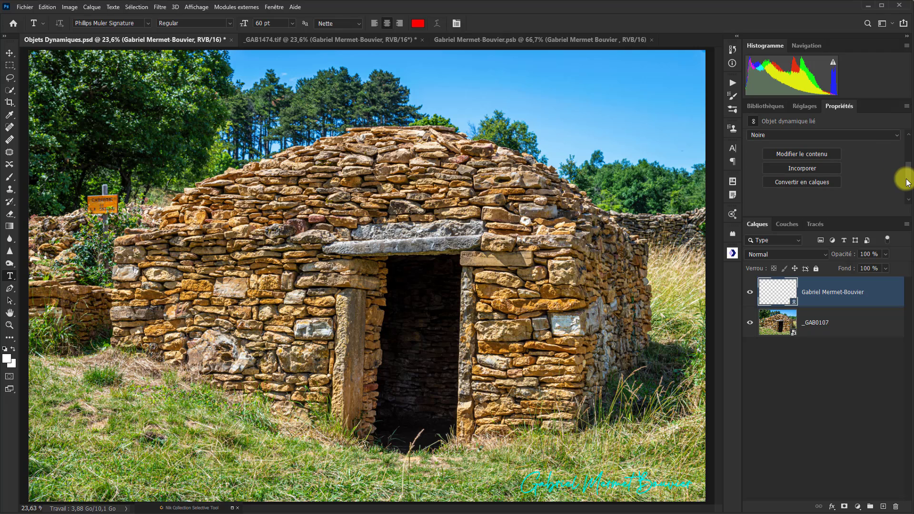
pyautogui.click(890, 135)
pyautogui.click(833, 149)
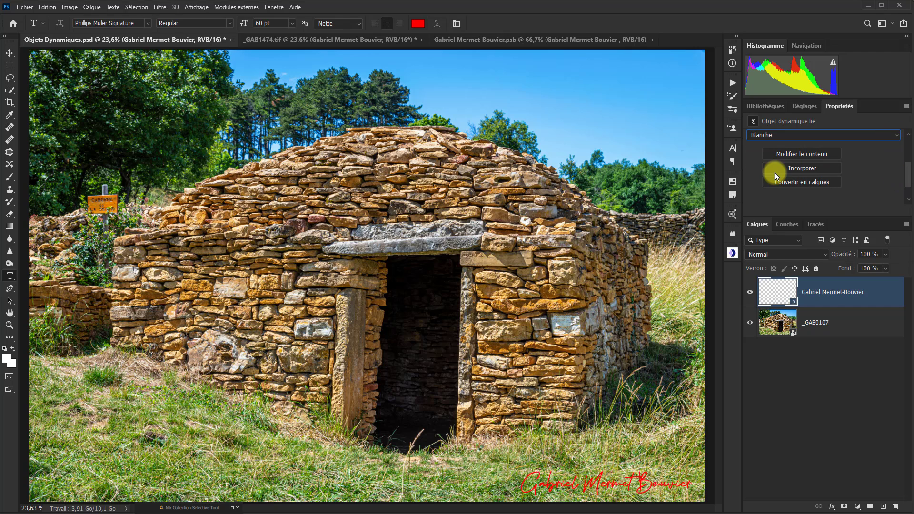
pyautogui.click(321, 45)
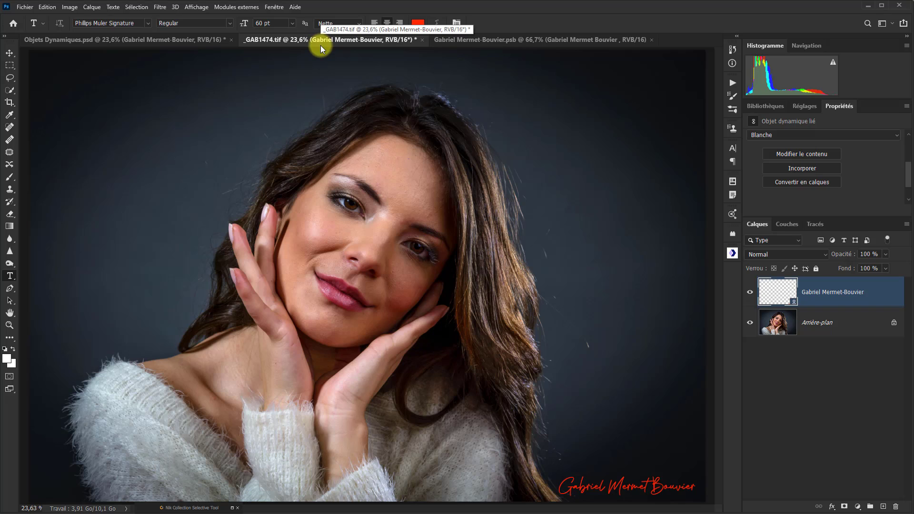